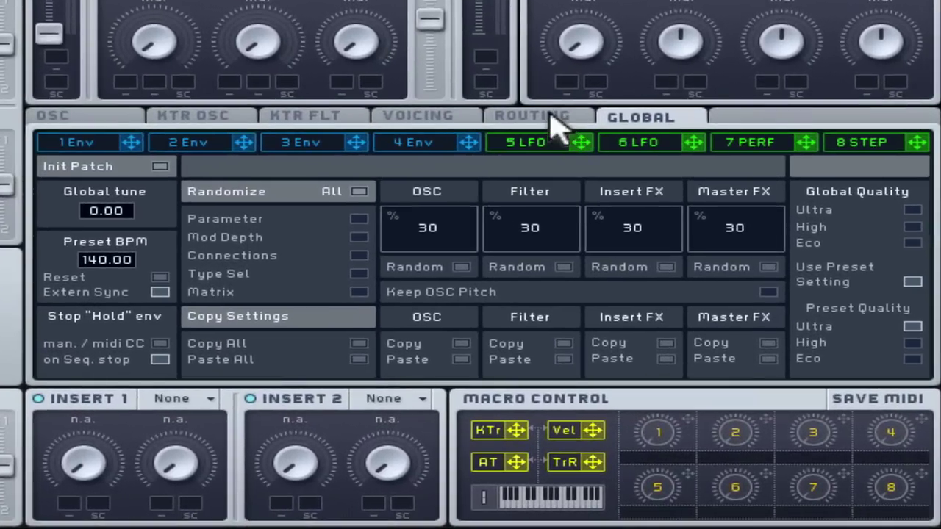
{"action": "left_click", "coordinate": [569, 148]}
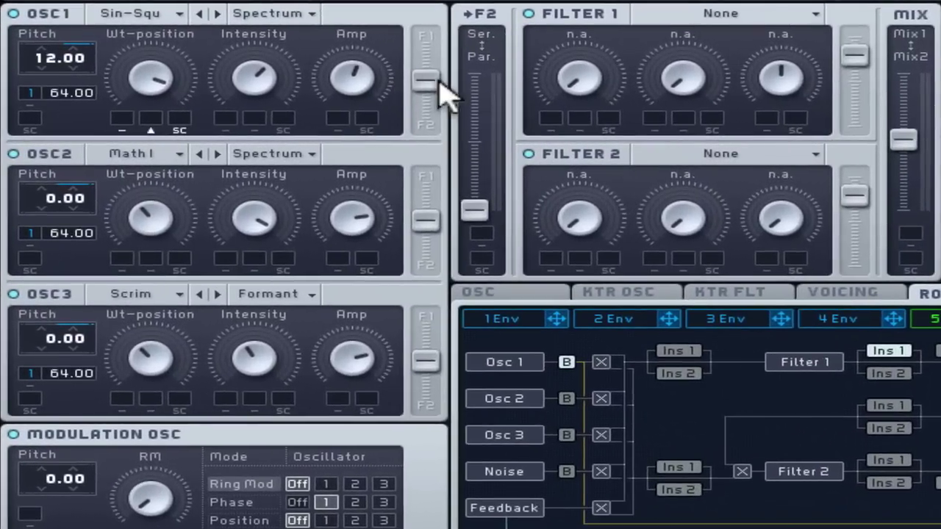
{"action": "mouse_move", "coordinate": [439, 81]}
{"action": "left_mouse_down"}
{"action": "mouse_move", "coordinate": [437, 11]}
{"action": "mouse_move", "coordinate": [430, 132]}
{"action": "mouse_move", "coordinate": [430, 46]}
{"action": "mouse_move", "coordinate": [438, 92]}
{"action": "left_mouse_up"}
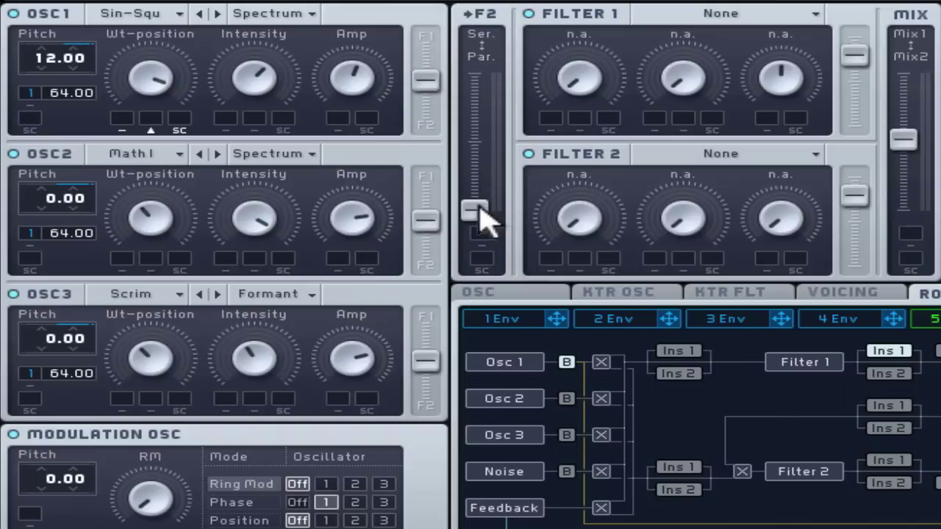
{"action": "left_click_drag", "start_coordinate": [478, 210], "coordinate": [462, 267]}
{"action": "mouse_move", "coordinate": [901, 143]}
{"action": "left_mouse_down"}
{"action": "mouse_move", "coordinate": [909, 98]}
{"action": "mouse_move", "coordinate": [911, 235]}
{"action": "mouse_move", "coordinate": [912, 144]}
{"action": "left_mouse_up"}
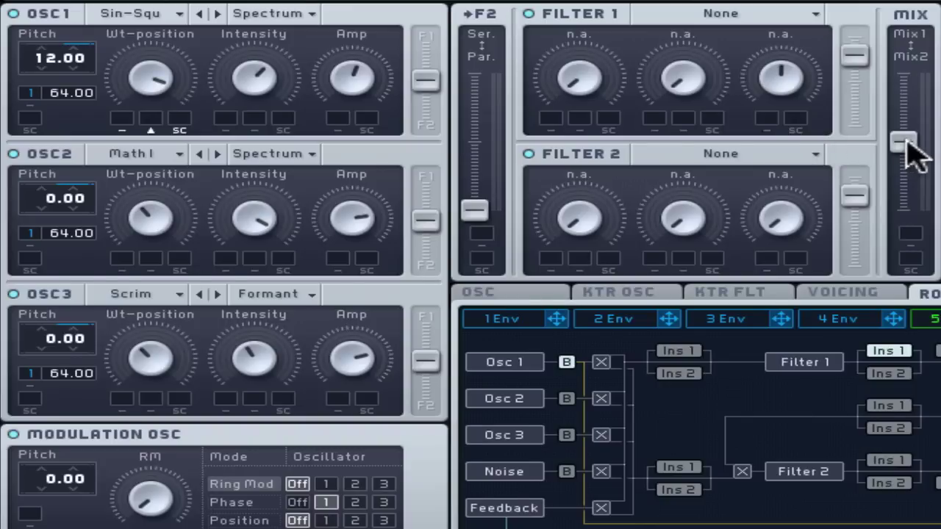
{"action": "left_click_drag", "start_coordinate": [905, 147], "coordinate": [911, 3]}
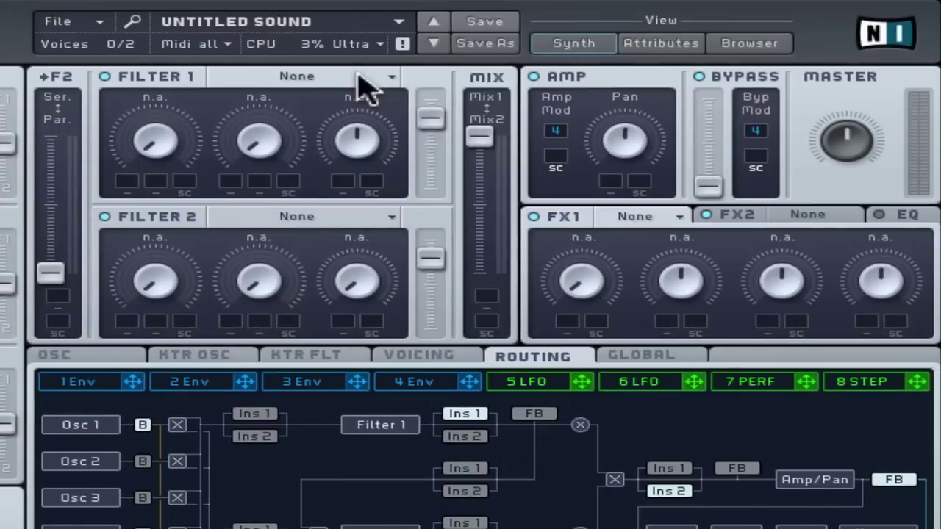
Step: Make Filter 1 a Scream filter and settle its Resonance
{"action": "left_click", "coordinate": [448, 64]}
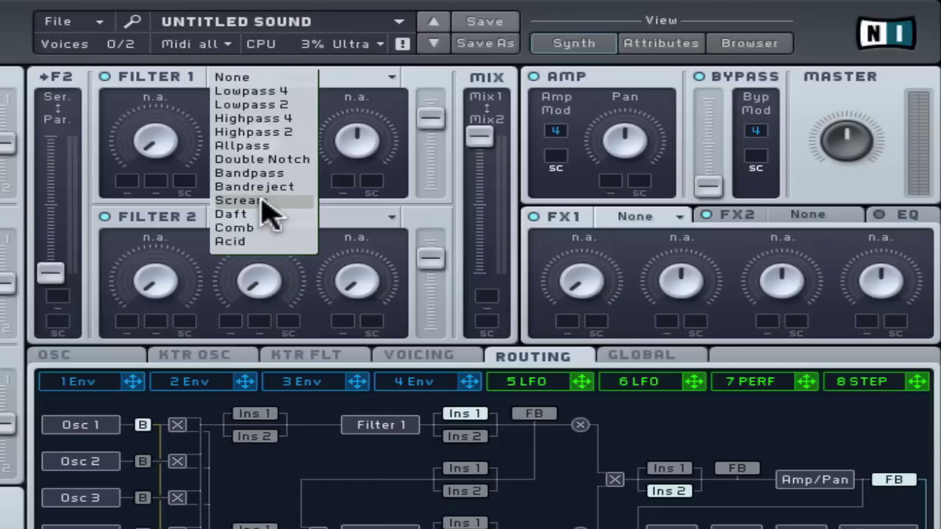
{"action": "left_click", "coordinate": [237, 201]}
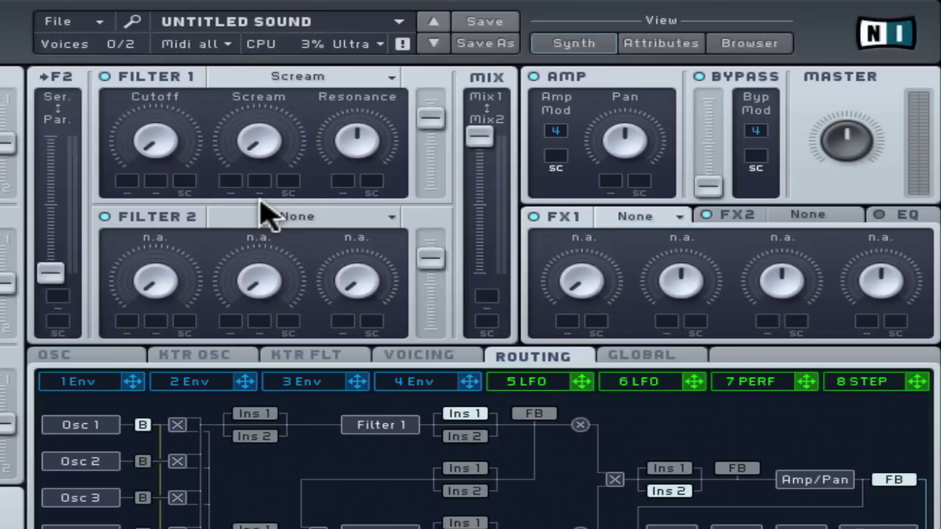
{"action": "left_click_drag", "start_coordinate": [357, 147], "coordinate": [361, 210]}
{"action": "left_click_drag", "start_coordinate": [343, 158], "coordinate": [344, 147]}
Step: Push Filter 1's Scream amount up strongly and pull its Cutoff down
{"action": "left_click_drag", "start_coordinate": [262, 141], "coordinate": [263, 119]}
{"action": "left_click_drag", "start_coordinate": [157, 147], "coordinate": [158, 126]}
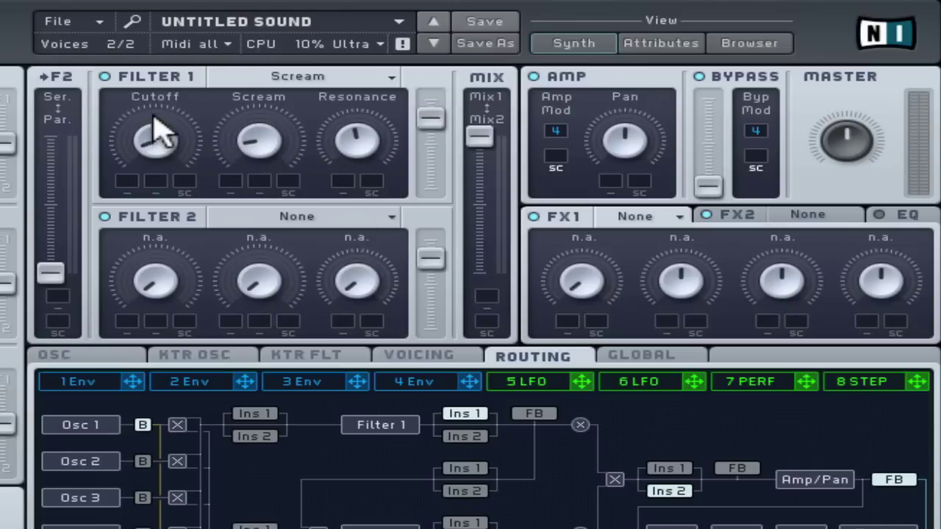
{"action": "left_click_drag", "start_coordinate": [175, 71], "coordinate": [177, 29]}
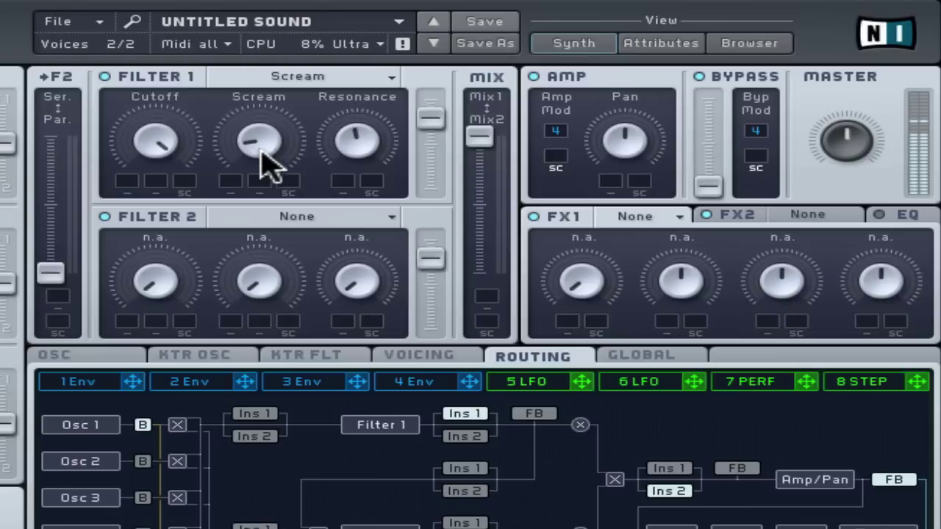
{"action": "left_click_drag", "start_coordinate": [246, 125], "coordinate": [263, 78]}
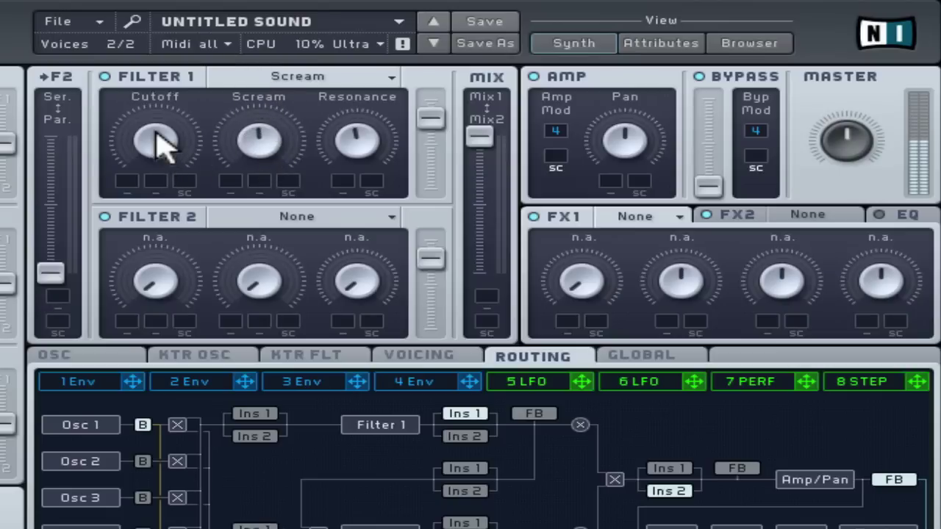
{"action": "left_click_drag", "start_coordinate": [279, 129], "coordinate": [249, 96]}
{"action": "left_click_drag", "start_coordinate": [155, 163], "coordinate": [169, 70]}
{"action": "left_click_drag", "start_coordinate": [242, 147], "coordinate": [238, 59]}
{"action": "left_click_drag", "start_coordinate": [157, 147], "coordinate": [158, 313]}
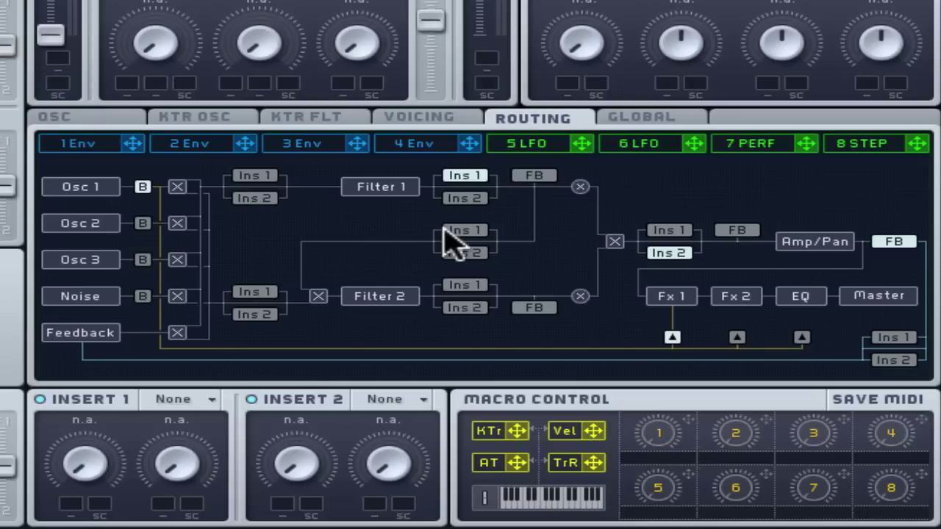
Step: Route Insert 1 ahead of Filter 1 and Insert 2 ahead of Filter 2
{"action": "left_click", "coordinate": [260, 179]}
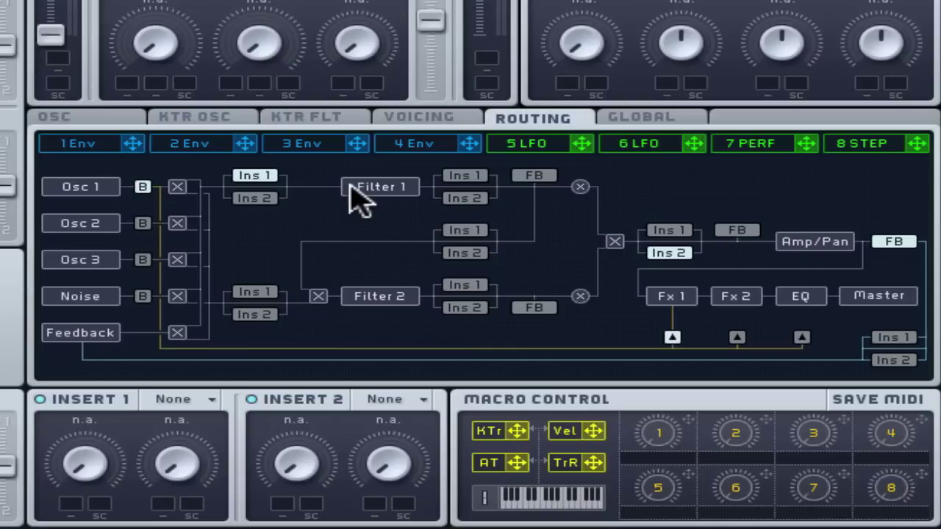
{"action": "left_click", "coordinate": [264, 316]}
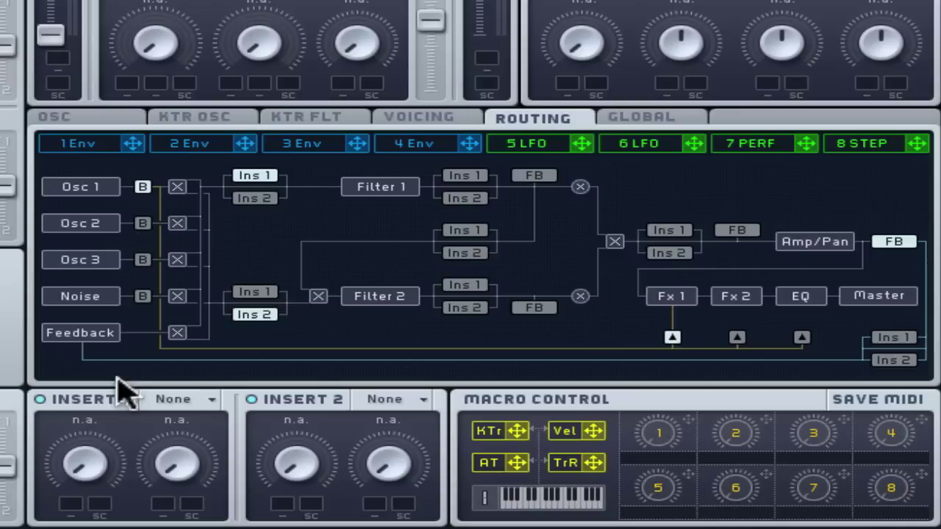
{"action": "left_click", "coordinate": [173, 401]}
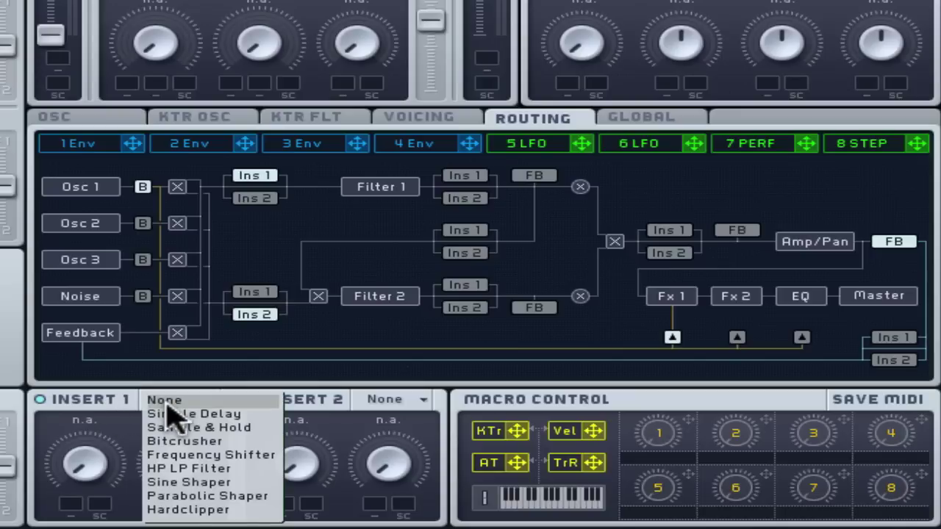
Step: Load a Sine Shaper into Insert 1, turn up its Drive, and set Dry/Wet to halfway
{"action": "left_click", "coordinate": [250, 483]}
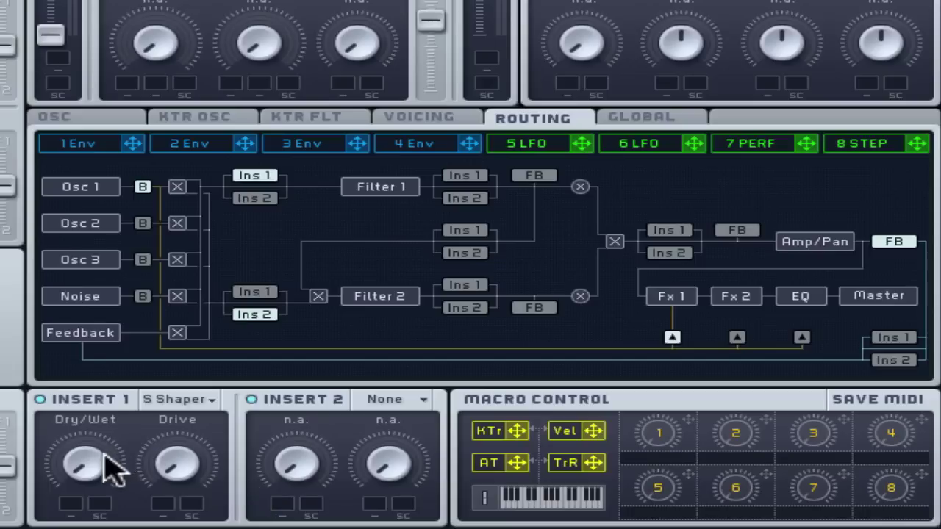
{"action": "left_click_drag", "start_coordinate": [93, 466], "coordinate": [93, 441]}
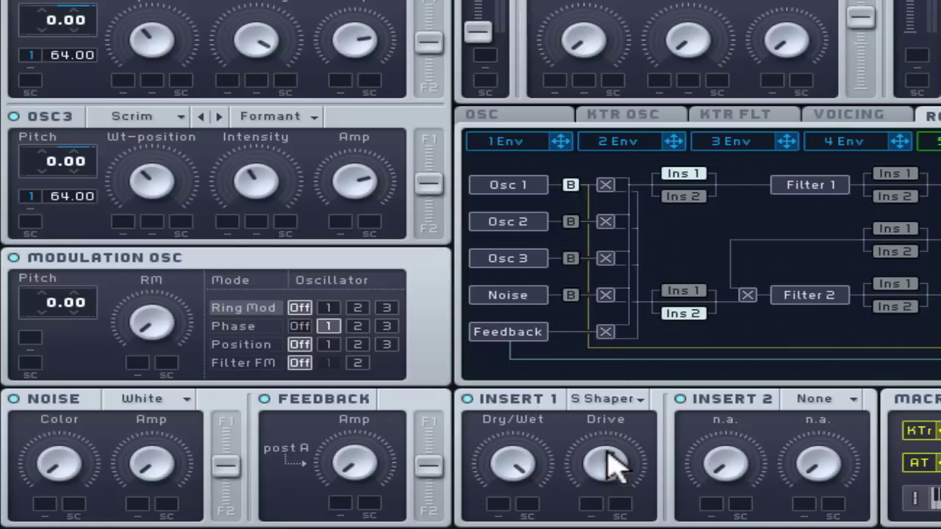
{"action": "left_click_drag", "start_coordinate": [609, 466], "coordinate": [609, 460]}
{"action": "mouse_move", "coordinate": [514, 471]}
{"action": "left_mouse_down"}
{"action": "mouse_move", "coordinate": [510, 489]}
{"action": "mouse_move", "coordinate": [515, 452]}
{"action": "left_mouse_up"}
{"action": "left_click_drag", "start_coordinate": [510, 473], "coordinate": [510, 504]}
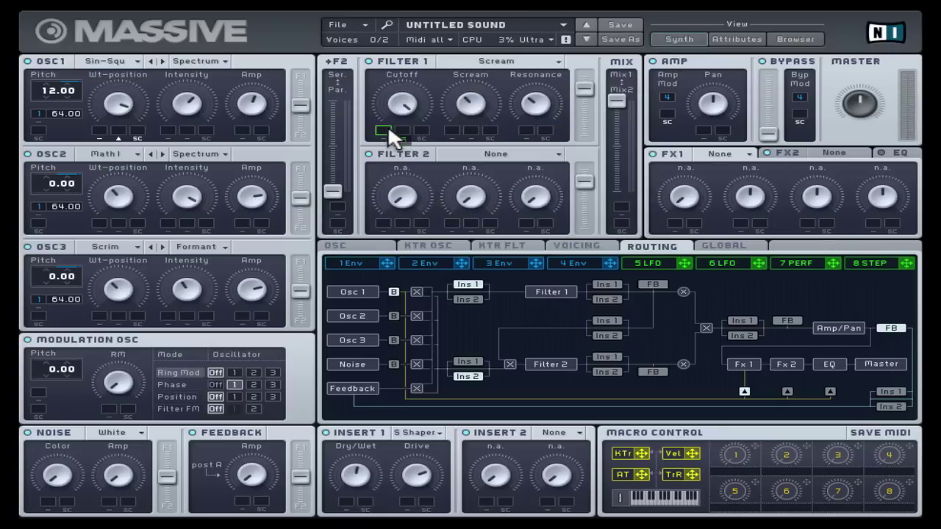
Step: Assign LFO 5 to modulate Filter 1's Cutoff, then check the LFO 5 settings
{"action": "left_click_drag", "start_coordinate": [387, 125], "coordinate": [386, 76]}
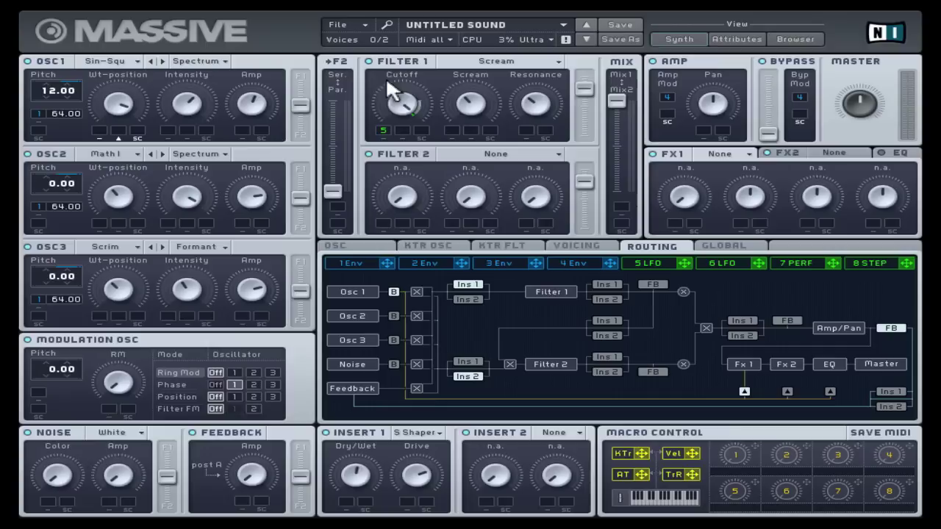
{"action": "left_click", "coordinate": [658, 263]}
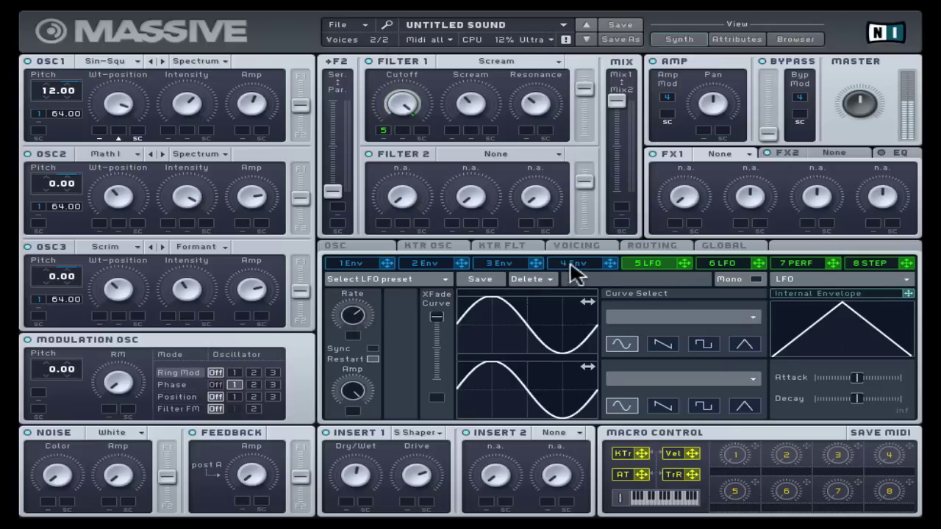
{"action": "left_click", "coordinate": [647, 247]}
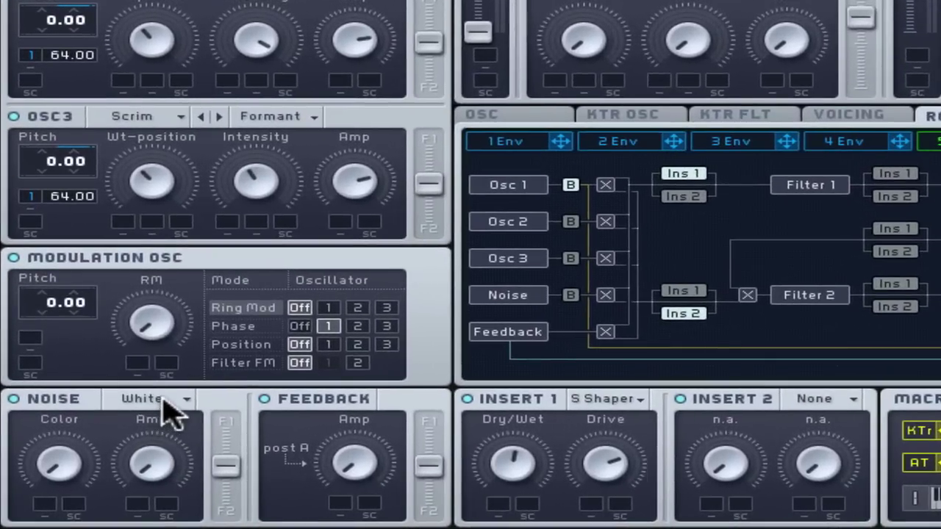
Step: Switch the noise to Hi-Metallic, recentre its Color, and raise its level to about half
{"action": "left_click", "coordinate": [163, 401]}
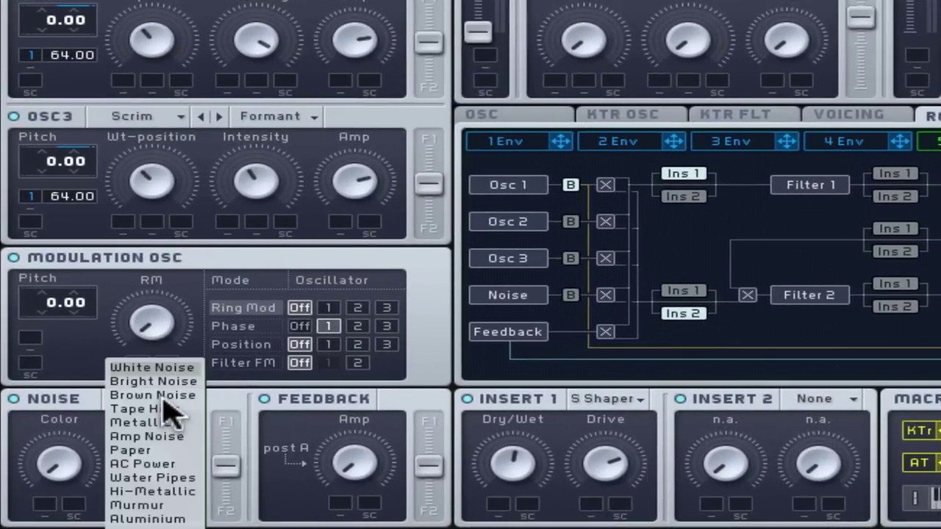
{"action": "left_click", "coordinate": [179, 491]}
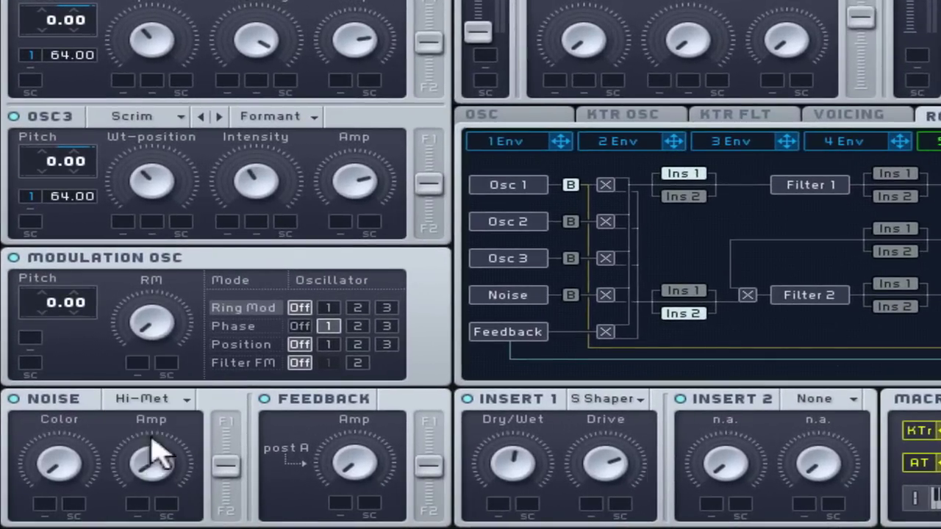
{"action": "left_click_drag", "start_coordinate": [66, 481], "coordinate": [63, 459]}
{"action": "left_click_drag", "start_coordinate": [85, 269], "coordinate": [66, 360]}
{"action": "left_click_drag", "start_coordinate": [152, 452], "coordinate": [139, 423]}
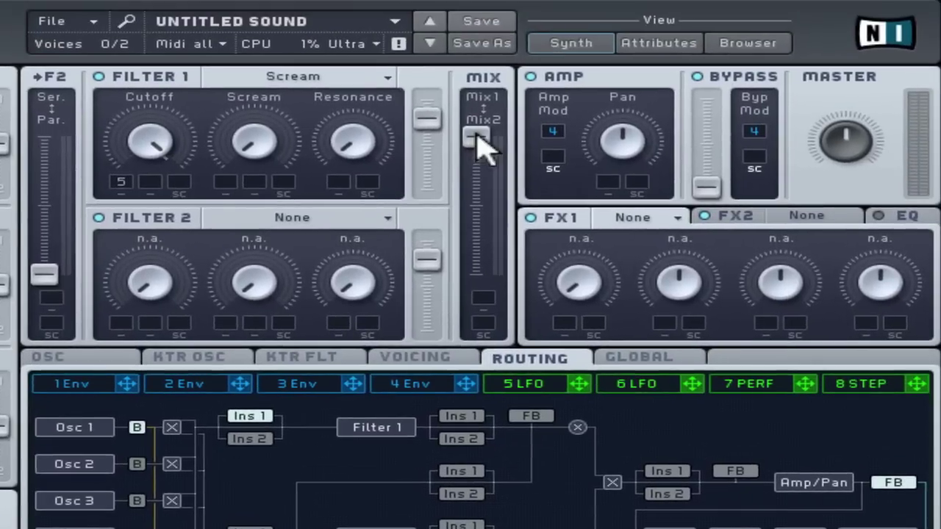
Step: Shift the filter mix toward Filter 2 and audition Highpass 4, Allpass and Double Notch
{"action": "left_click_drag", "start_coordinate": [549, 2], "coordinate": [551, 141]}
{"action": "left_click_drag", "start_coordinate": [478, 313], "coordinate": [460, 316]}
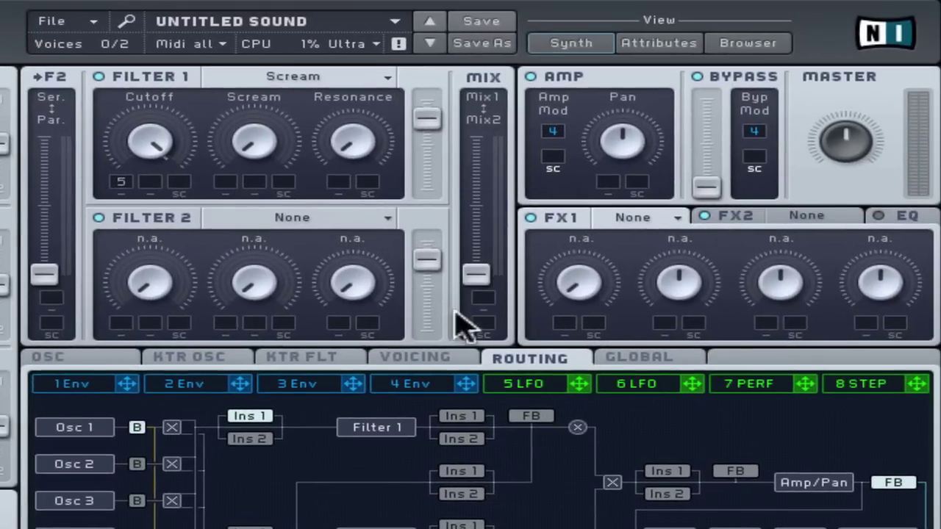
{"action": "left_click", "coordinate": [377, 229]}
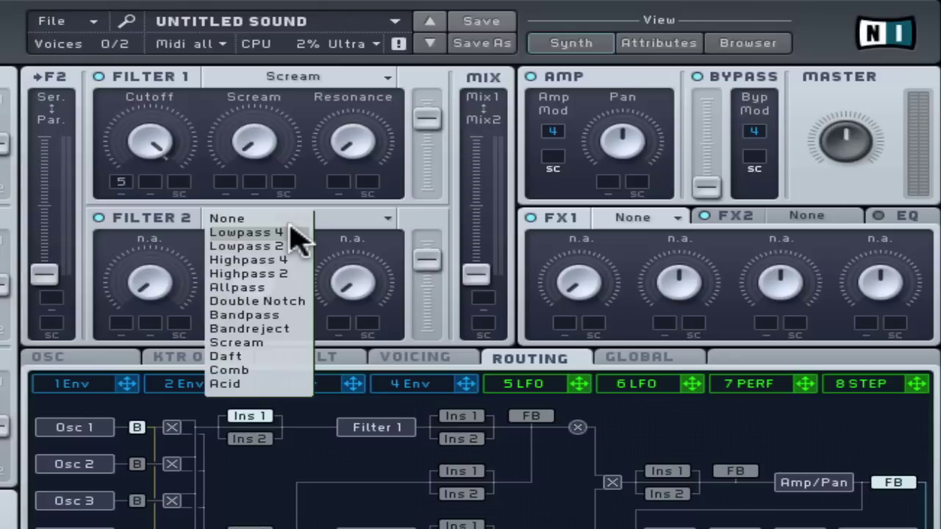
{"action": "left_click", "coordinate": [294, 261]}
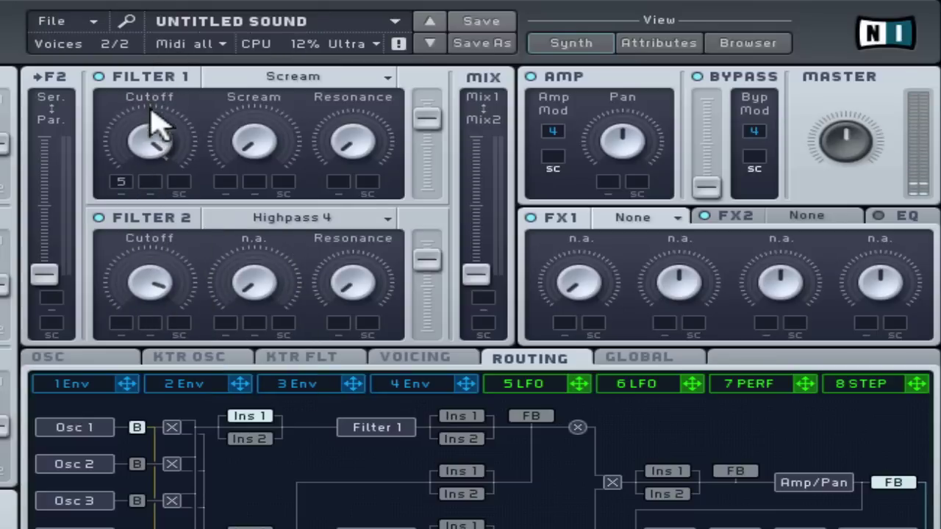
{"action": "left_click", "coordinate": [341, 221]}
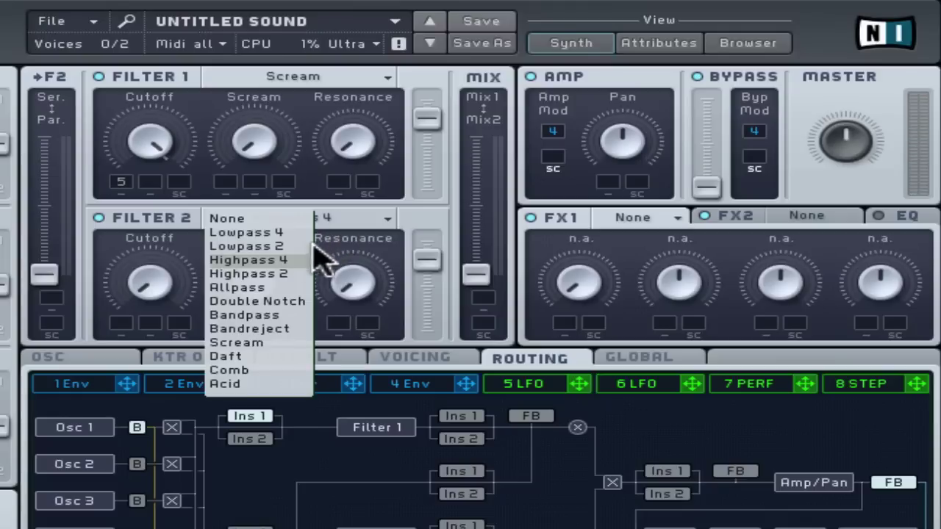
{"action": "left_click", "coordinate": [287, 289]}
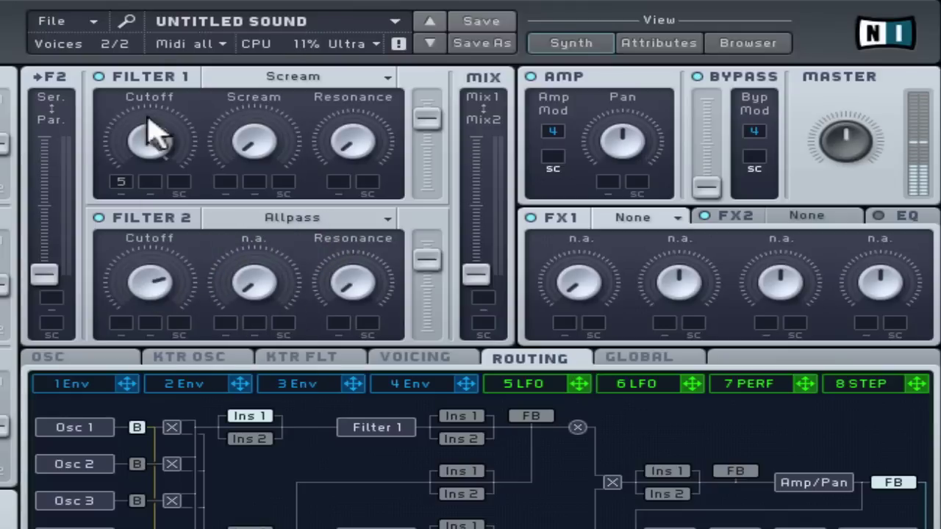
{"action": "left_click", "coordinate": [326, 218]}
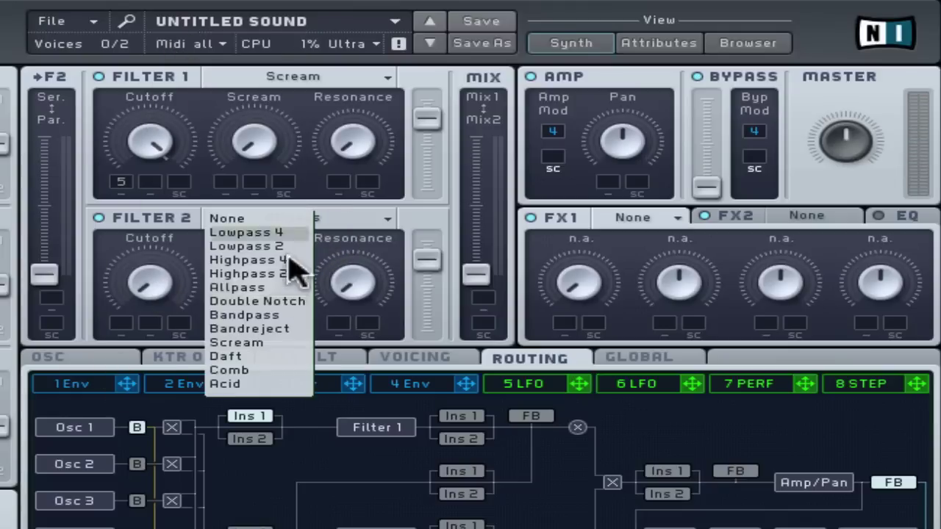
{"action": "left_click", "coordinate": [276, 303]}
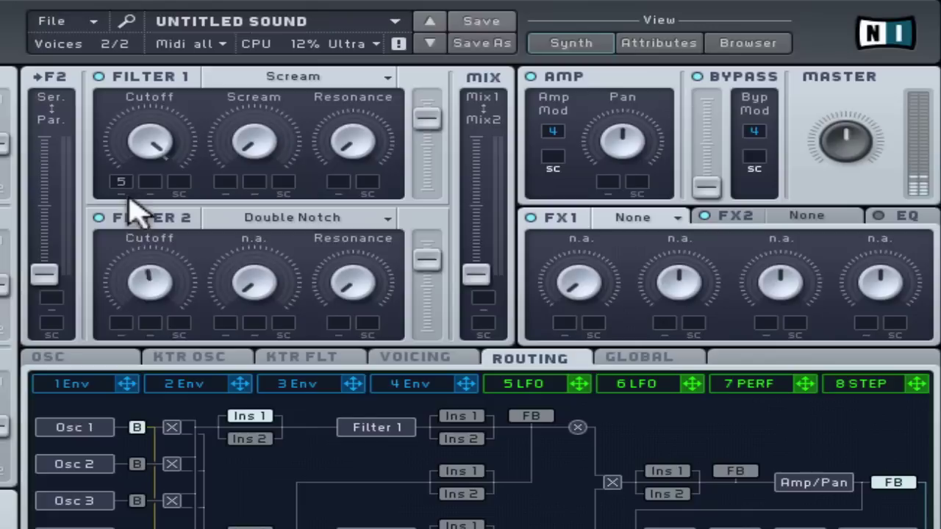
Step: Try Bandpass, Bandreject, Daft and Comb on Filter 2, tweaking the comb's damping, feedback and pitch
{"action": "left_click", "coordinate": [291, 218]}
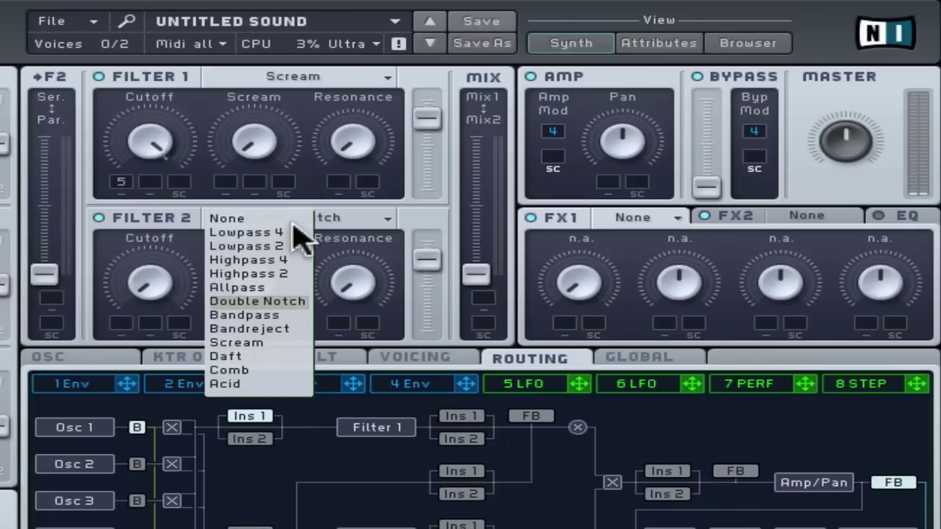
{"action": "left_click", "coordinate": [284, 313]}
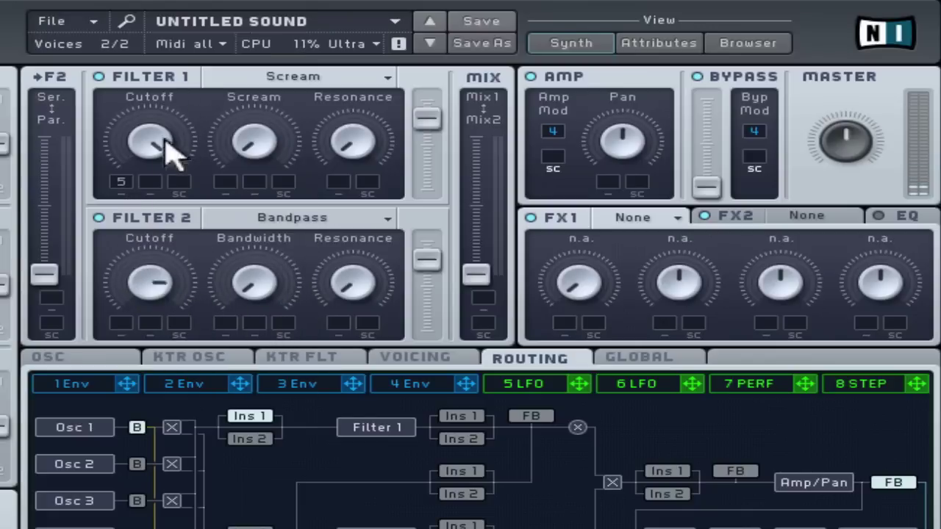
{"action": "left_click", "coordinate": [315, 224]}
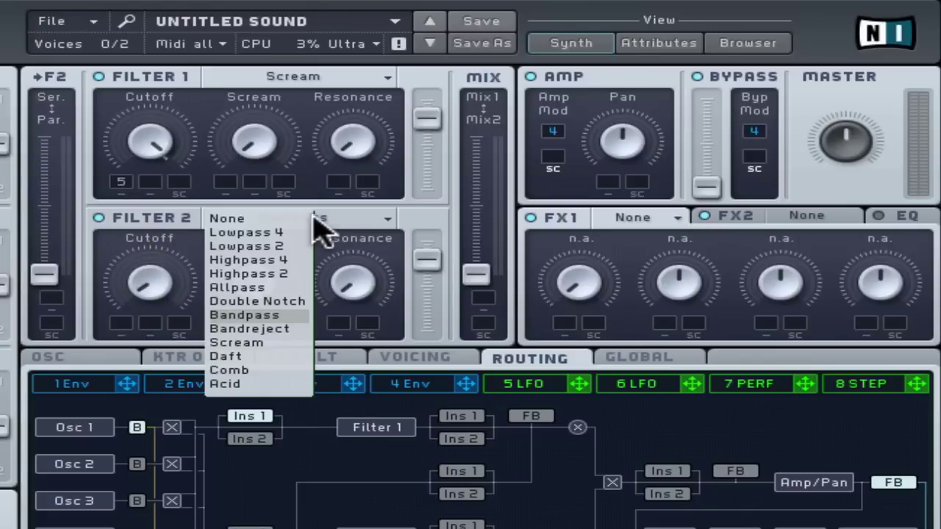
{"action": "left_click", "coordinate": [290, 330]}
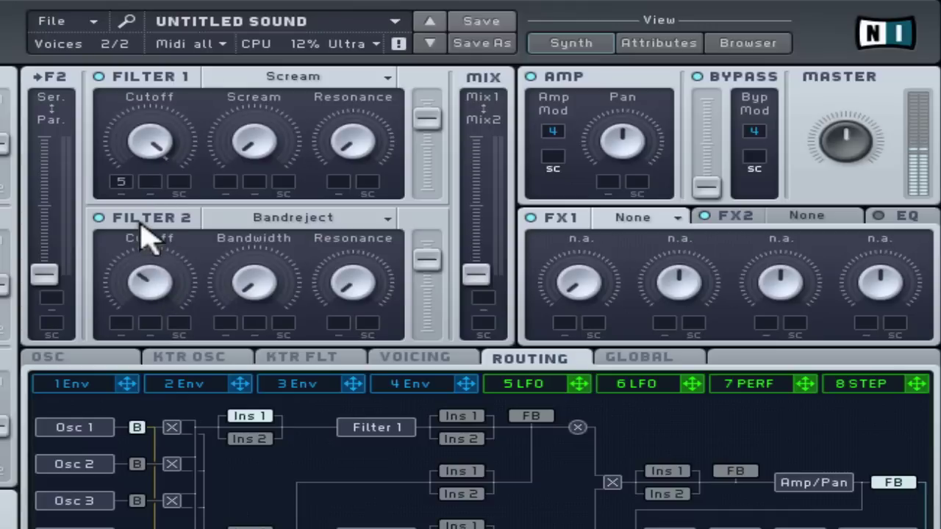
{"action": "left_click", "coordinate": [259, 228]}
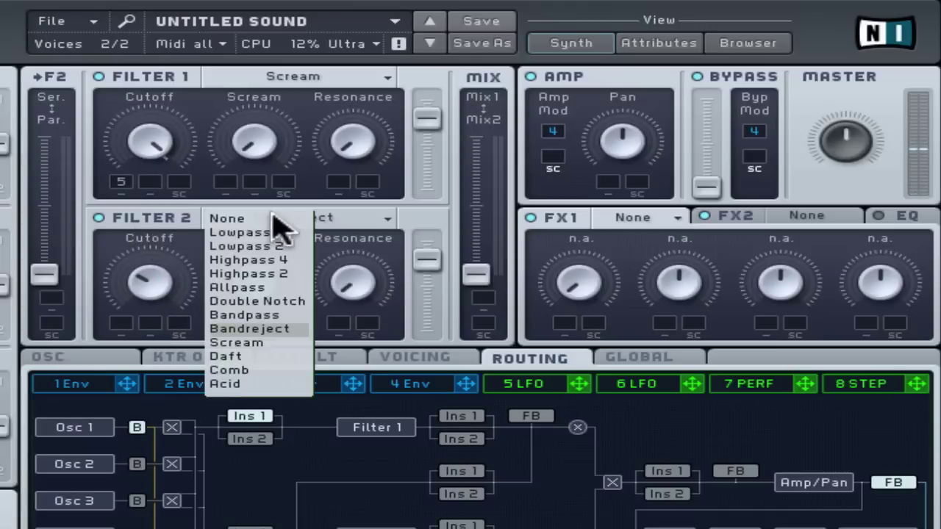
{"action": "left_click", "coordinate": [273, 357]}
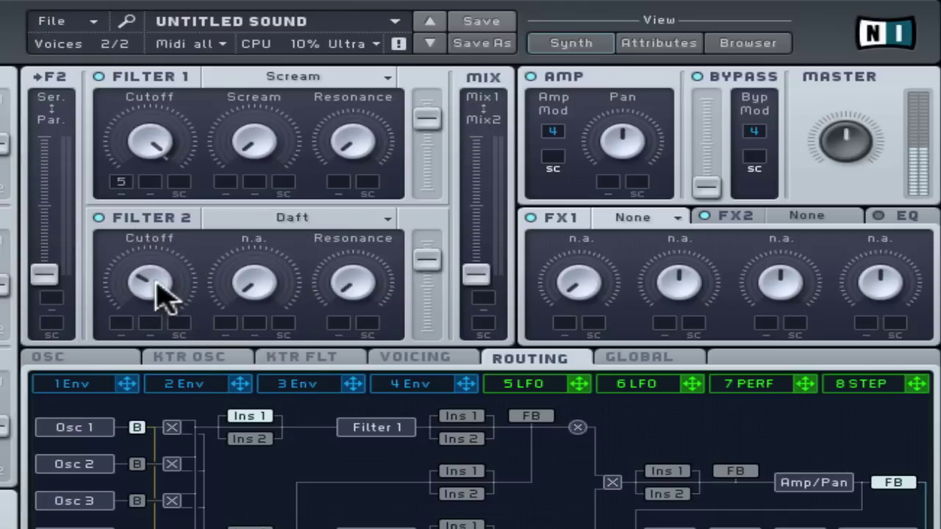
{"action": "left_click", "coordinate": [314, 217]}
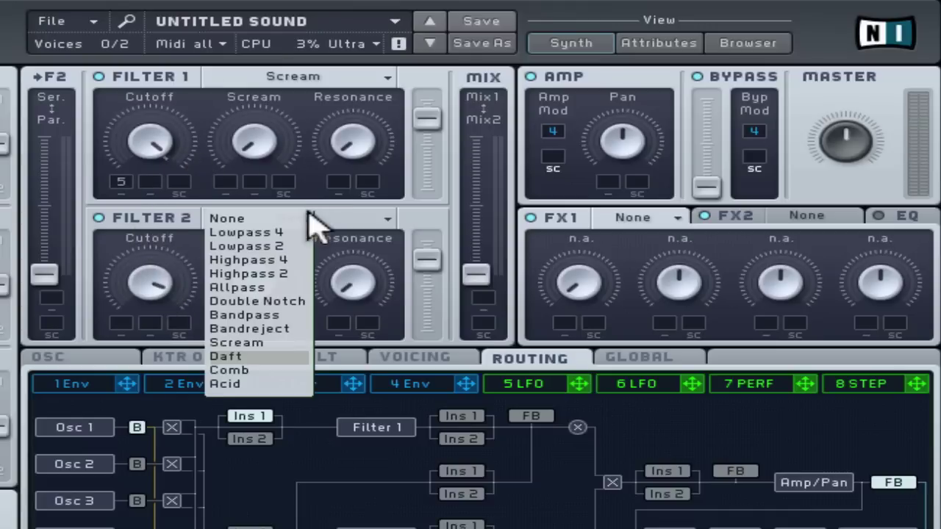
{"action": "left_click", "coordinate": [249, 372]}
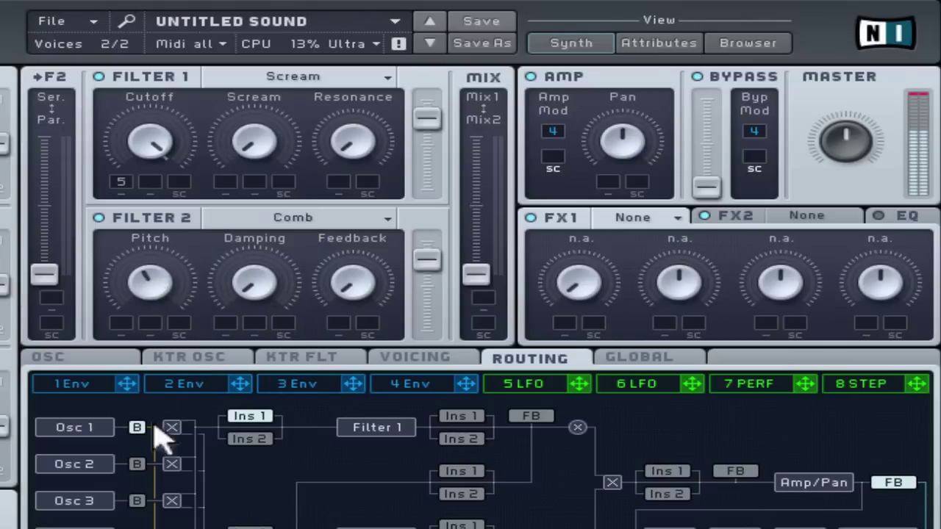
{"action": "left_click_drag", "start_coordinate": [316, 298], "coordinate": [354, 240]}
{"action": "left_click_drag", "start_coordinate": [242, 294], "coordinate": [246, 262]}
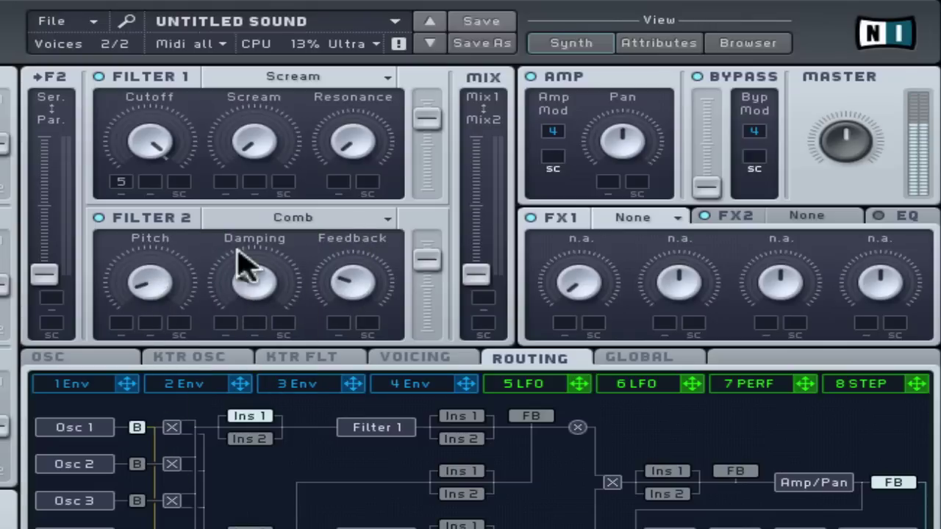
{"action": "left_click_drag", "start_coordinate": [153, 279], "coordinate": [151, 315]}
Step: Set Filter 2 to Acid, lower its Cutoff, and rebalance the filter mix
{"action": "left_click", "coordinate": [301, 217]}
{"action": "left_click", "coordinate": [274, 381]}
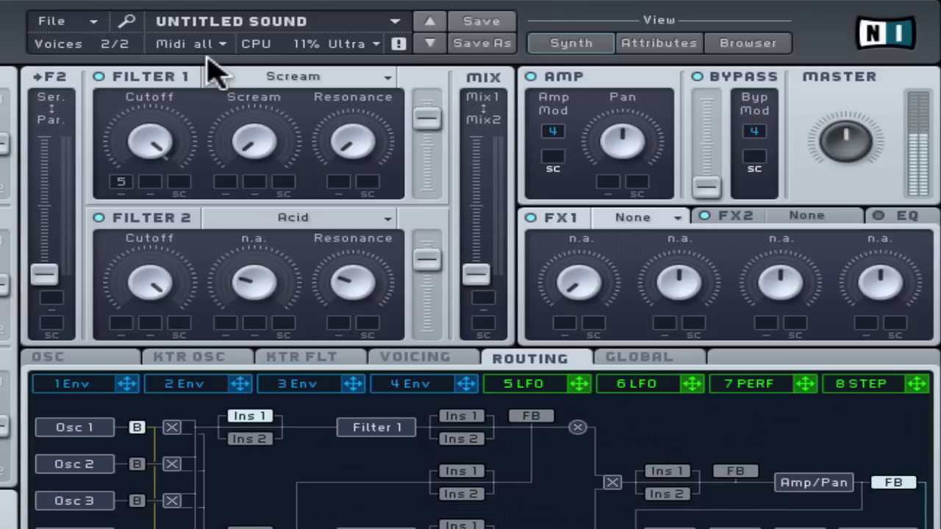
{"action": "left_click_drag", "start_coordinate": [157, 279], "coordinate": [151, 336]}
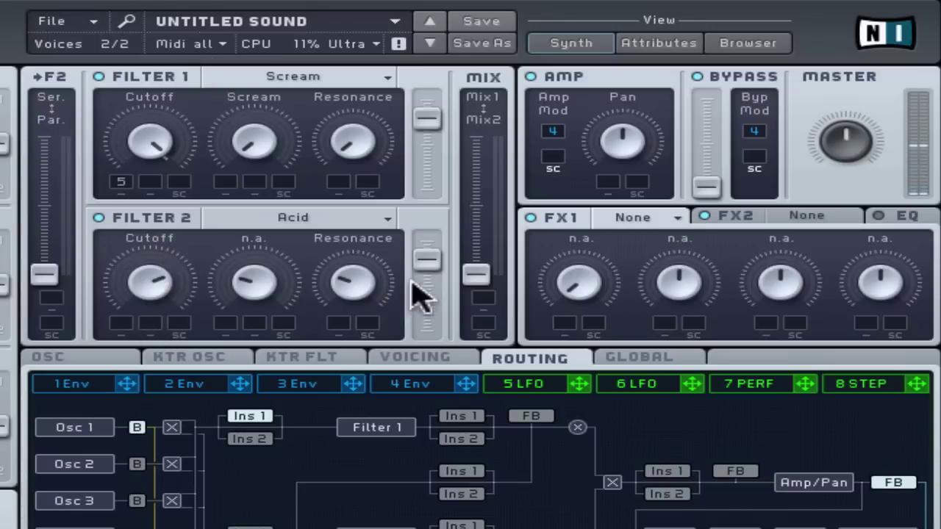
{"action": "left_click_drag", "start_coordinate": [485, 283], "coordinate": [494, 70]}
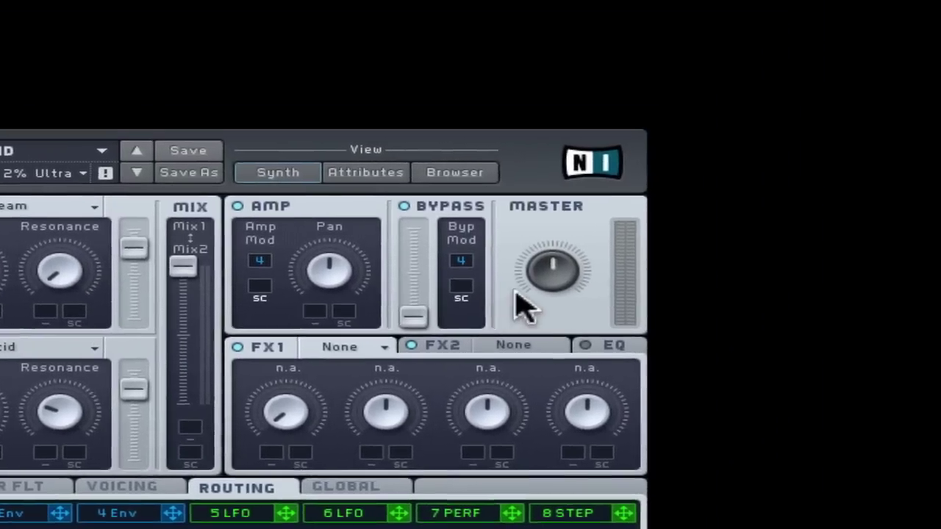
Step: Turn the Master knob up from 12 o'clock to about 2 o'clock
{"action": "left_click_drag", "start_coordinate": [564, 260], "coordinate": [548, 217]}
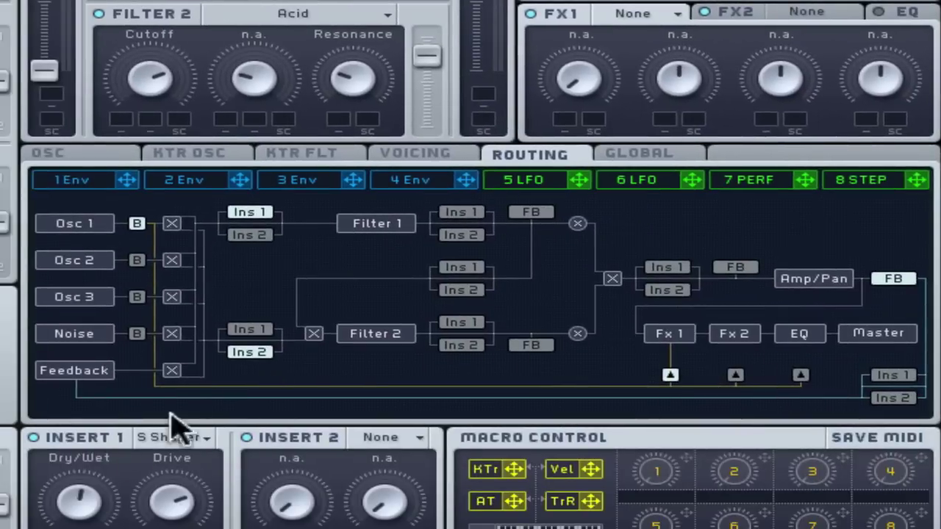
Step: Put Classic Tube in FX1 after trying Chorus, turn Drive well up, and adjust Dry/Wet
{"action": "left_click", "coordinate": [673, 17]}
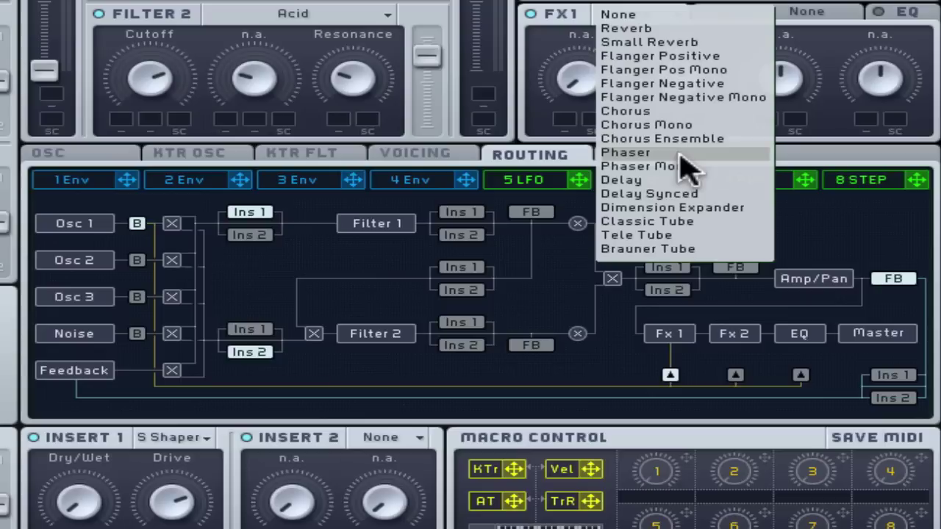
{"action": "left_click", "coordinate": [717, 114]}
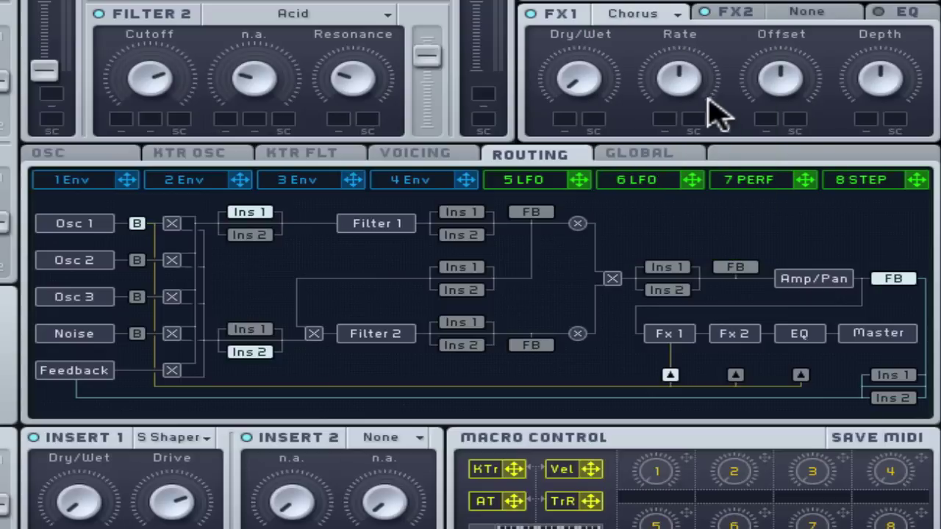
{"action": "left_click", "coordinate": [647, 16]}
{"action": "left_click", "coordinate": [681, 222]}
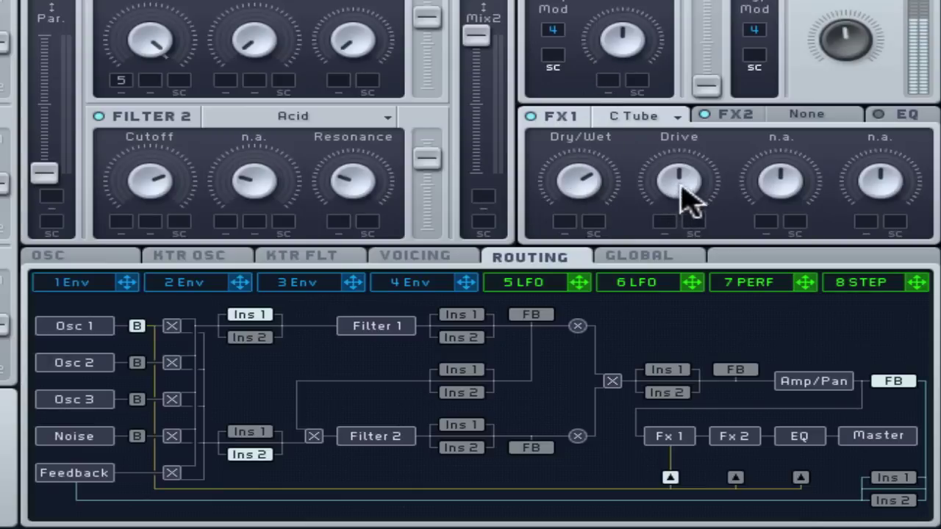
{"action": "left_click_drag", "start_coordinate": [684, 199], "coordinate": [684, 130]}
{"action": "mouse_move", "coordinate": [588, 193]}
{"action": "left_mouse_down"}
{"action": "mouse_move", "coordinate": [587, 294]}
{"action": "mouse_move", "coordinate": [577, 199]}
{"action": "mouse_move", "coordinate": [595, 184]}
{"action": "left_mouse_up"}
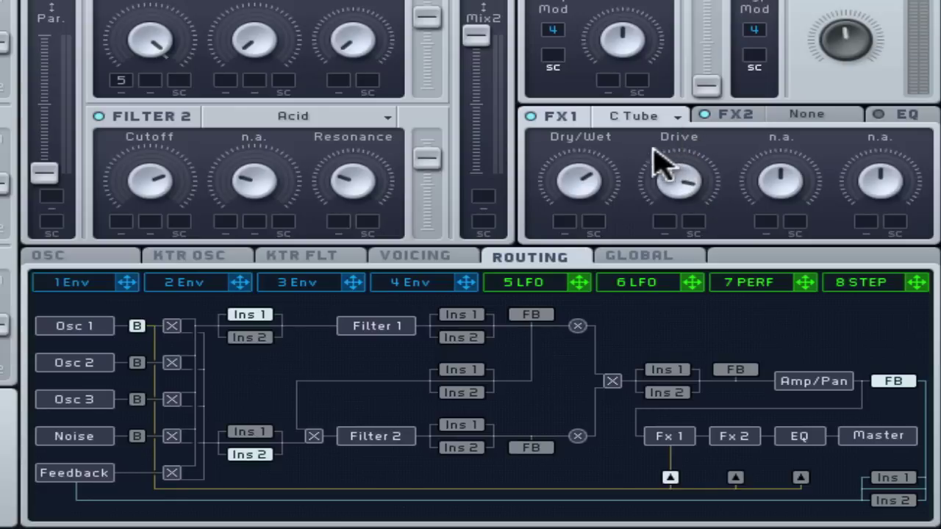
Step: Show the Envelope 4 editor and drag its decay Level down to a low sustain
{"action": "left_click", "coordinate": [440, 287]}
{"action": "left_click_drag", "start_coordinate": [418, 477], "coordinate": [425, 520]}
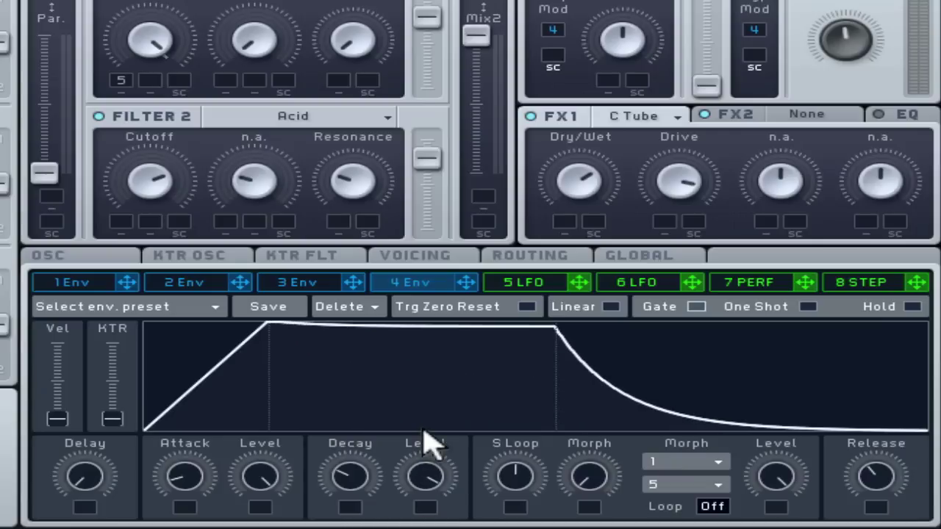
{"action": "left_click_drag", "start_coordinate": [423, 434], "coordinate": [419, 528]}
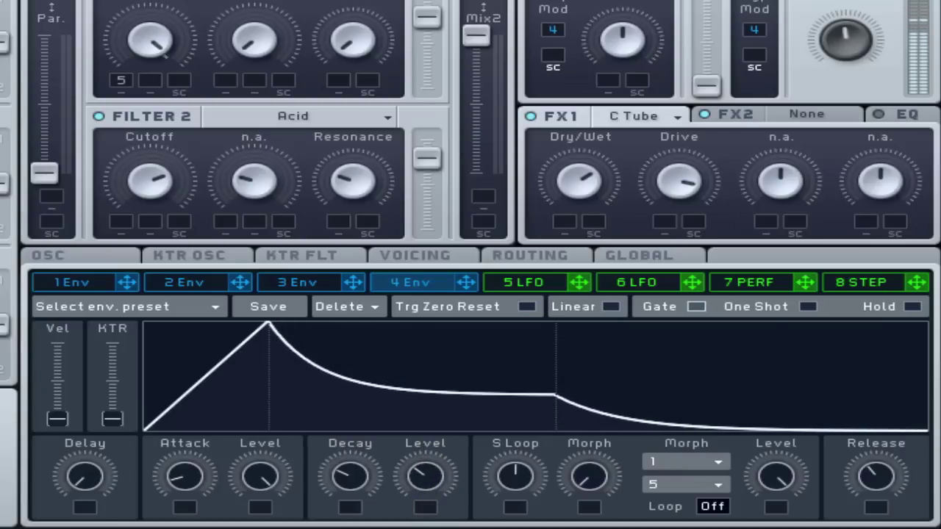
{"action": "mouse_move", "coordinate": [420, 474]}
{"action": "left_mouse_down"}
{"action": "mouse_move", "coordinate": [422, 497]}
{"action": "mouse_move", "coordinate": [416, 470]}
{"action": "mouse_move", "coordinate": [417, 487]}
{"action": "left_mouse_up"}
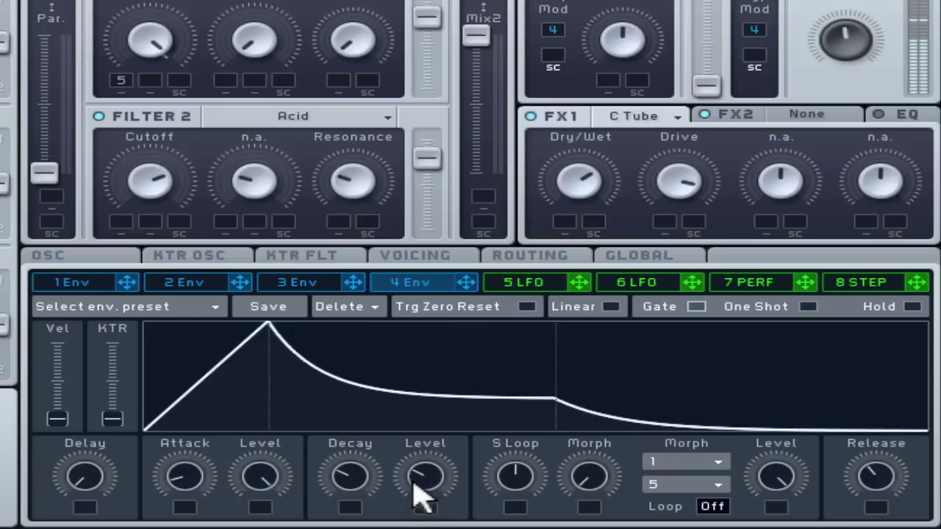
Step: Switch FX1 to Chorus, nudge envelope 4's decay Level up, and retune chorus Dry/Wet and Rate
{"action": "left_click", "coordinate": [651, 119]}
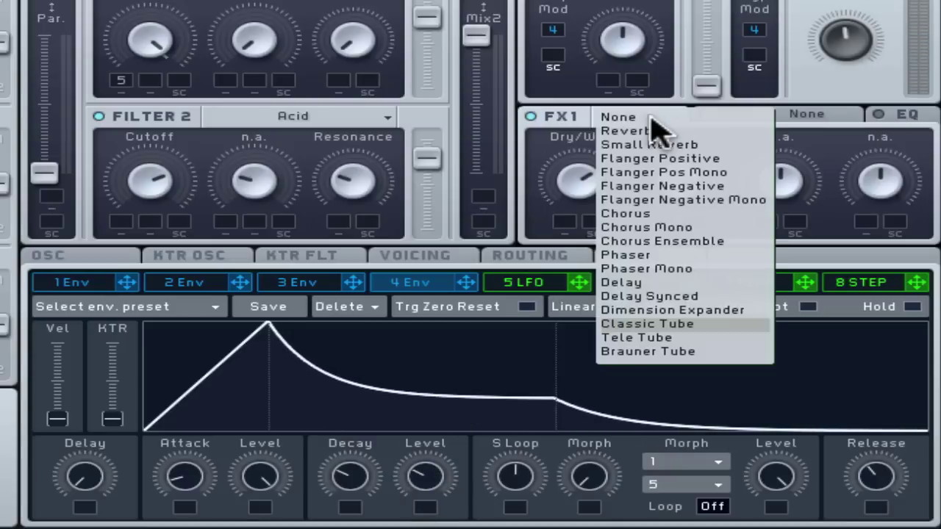
{"action": "left_click", "coordinate": [712, 215]}
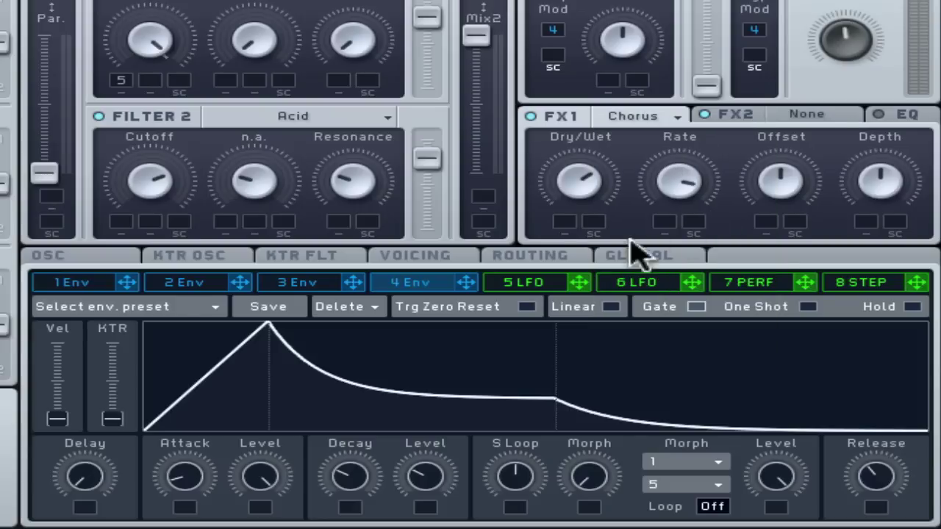
{"action": "left_click_drag", "start_coordinate": [412, 479], "coordinate": [424, 402]}
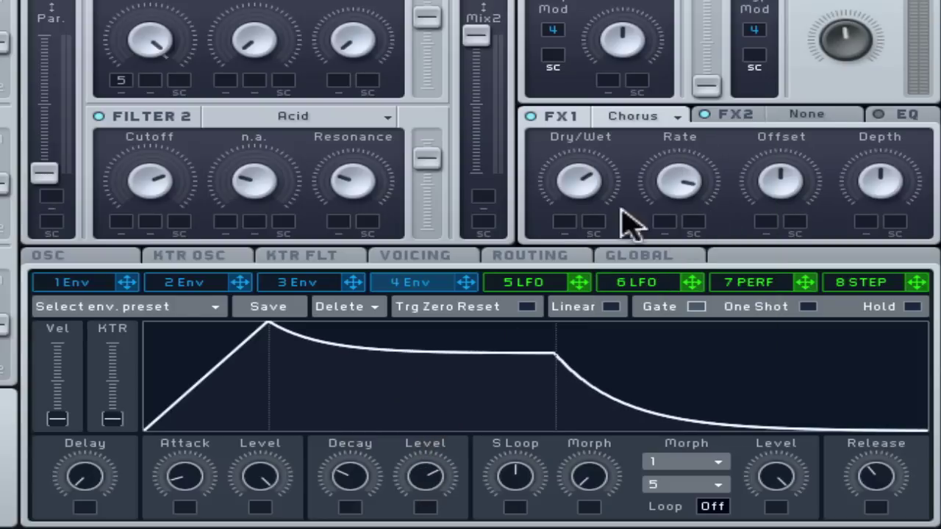
{"action": "left_click_drag", "start_coordinate": [580, 176], "coordinate": [592, 426]}
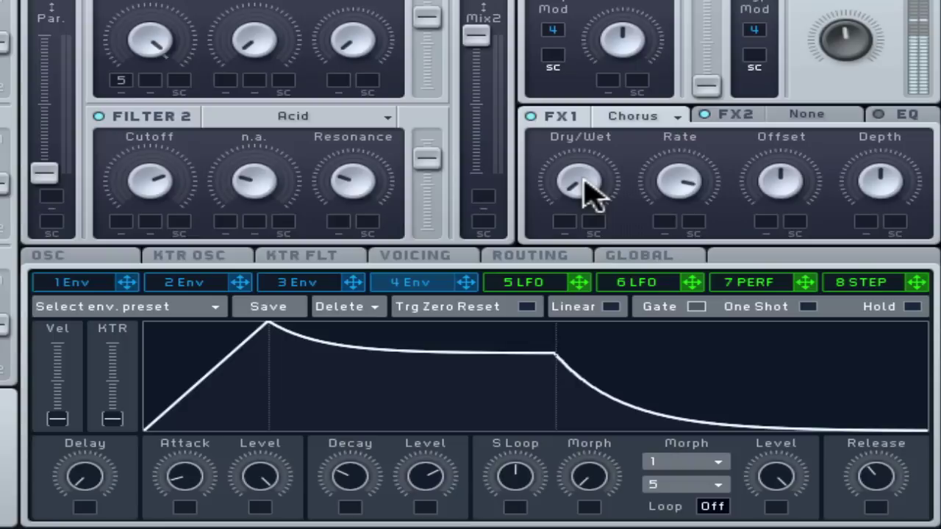
{"action": "left_click_drag", "start_coordinate": [582, 179], "coordinate": [592, 53]}
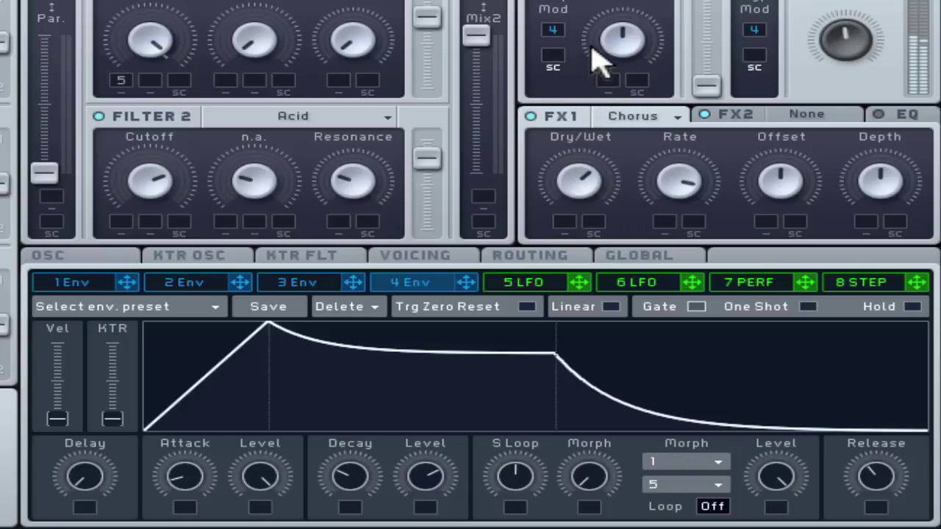
{"action": "left_click_drag", "start_coordinate": [680, 182], "coordinate": [684, 246]}
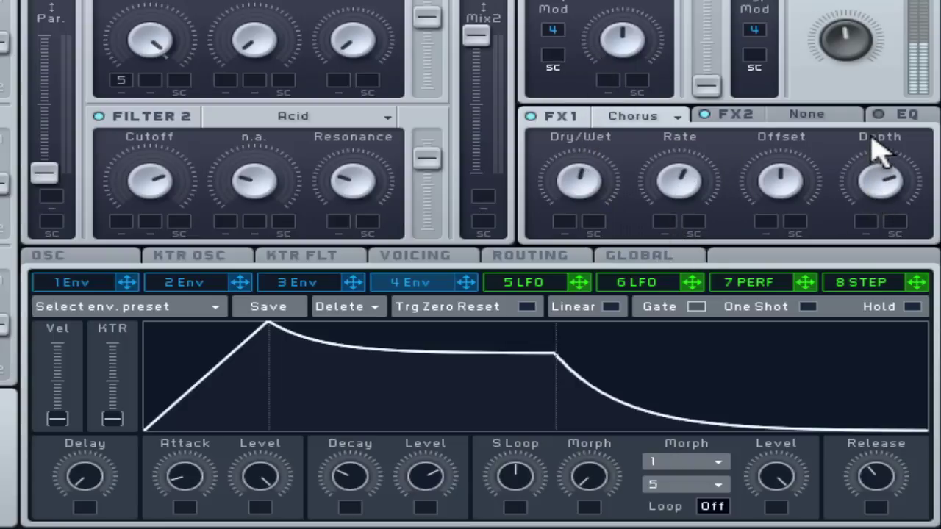
{"action": "left_click_drag", "start_coordinate": [609, 184], "coordinate": [594, 280]}
Step: Load Reverb on FX1 with a smaller Size, Dry/Wet near the middle and Color raised
{"action": "left_click", "coordinate": [672, 120]}
{"action": "left_click", "coordinate": [664, 133]}
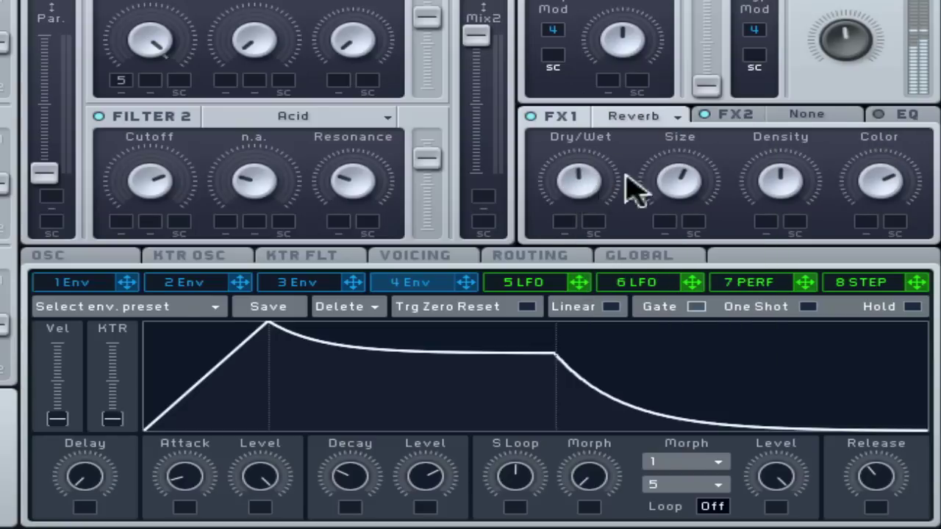
{"action": "left_click_drag", "start_coordinate": [678, 187], "coordinate": [680, 253]}
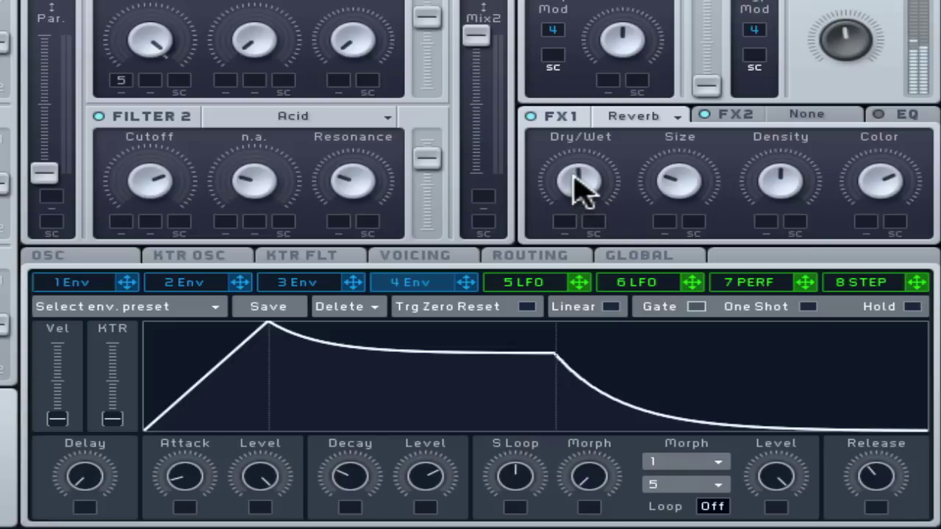
{"action": "mouse_move", "coordinate": [578, 189]}
{"action": "left_mouse_down"}
{"action": "mouse_move", "coordinate": [581, 349]}
{"action": "mouse_move", "coordinate": [571, 168]}
{"action": "mouse_move", "coordinate": [603, 109]}
{"action": "mouse_move", "coordinate": [581, 163]}
{"action": "mouse_move", "coordinate": [581, 198]}
{"action": "left_mouse_up"}
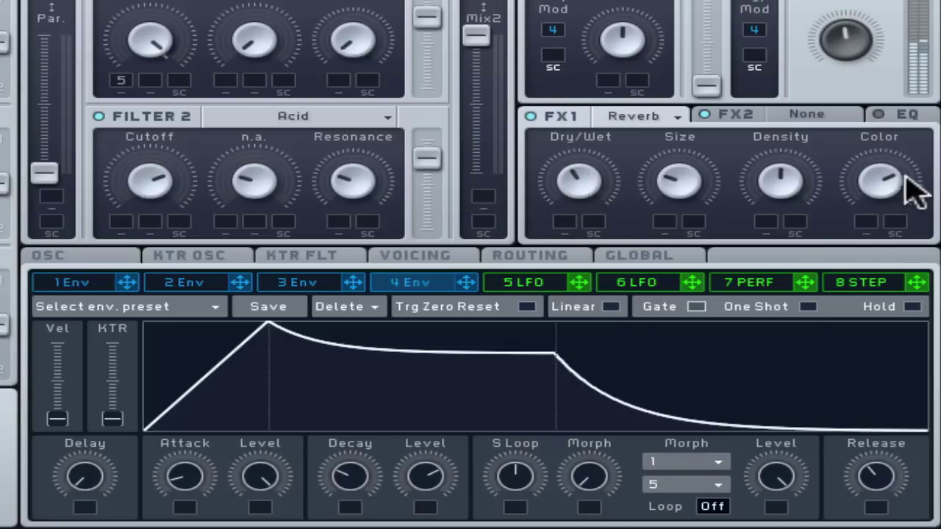
{"action": "left_click_drag", "start_coordinate": [906, 168], "coordinate": [883, 114]}
{"action": "mouse_move", "coordinate": [566, 199]}
{"action": "left_mouse_down"}
{"action": "mouse_move", "coordinate": [578, 174]}
{"action": "mouse_move", "coordinate": [581, 191]}
{"action": "left_mouse_up"}
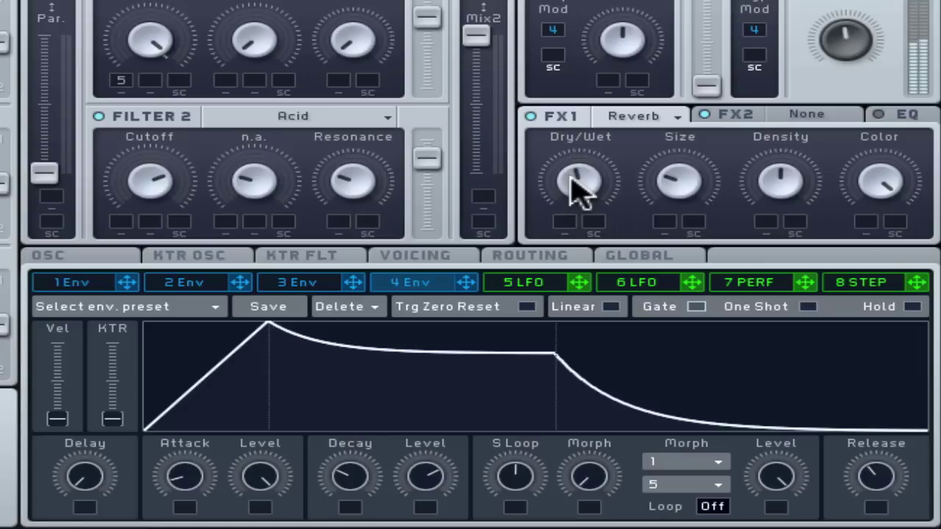
Step: Replace the FX1 Reverb with a Dimension Expander and settle its Dry/Wet and Size
{"action": "left_click", "coordinate": [657, 121]}
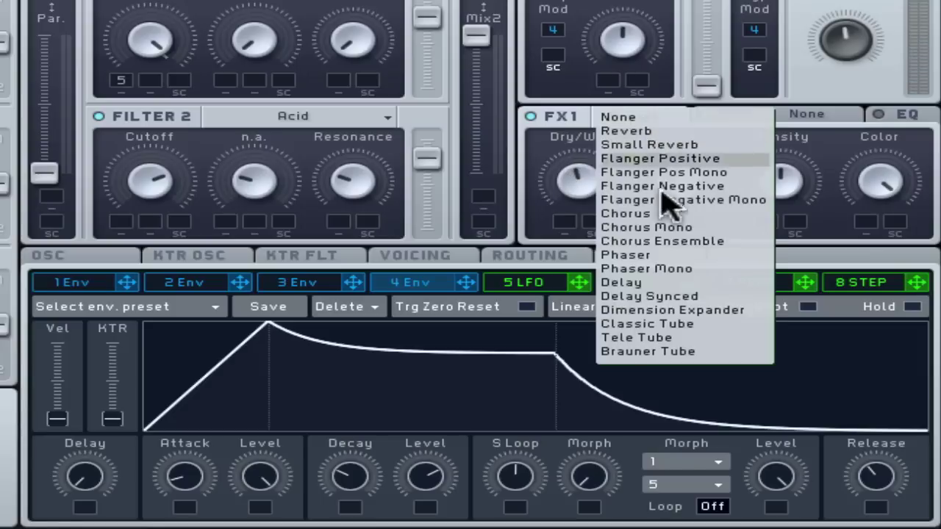
{"action": "left_click", "coordinate": [691, 310]}
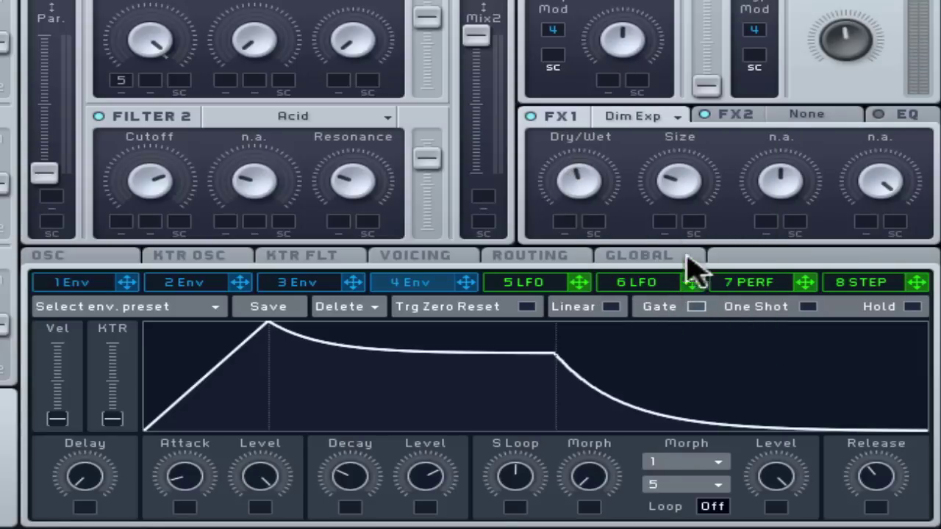
{"action": "left_click_drag", "start_coordinate": [592, 183], "coordinate": [584, 207]}
{"action": "left_click_drag", "start_coordinate": [684, 180], "coordinate": [687, 220]}
{"action": "left_click_drag", "start_coordinate": [584, 188], "coordinate": [578, 96]}
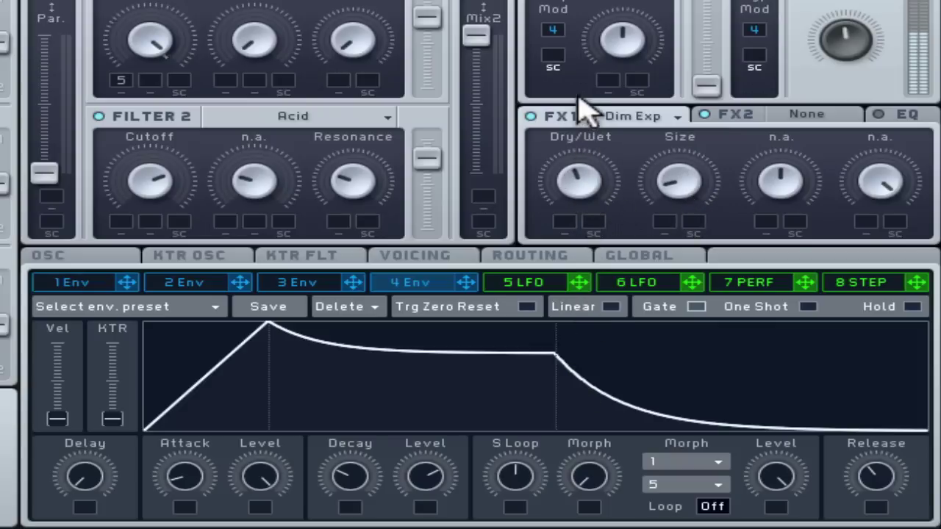
{"action": "left_click_drag", "start_coordinate": [665, 167], "coordinate": [682, 144]}
{"action": "left_click_drag", "start_coordinate": [588, 173], "coordinate": [588, 194]}
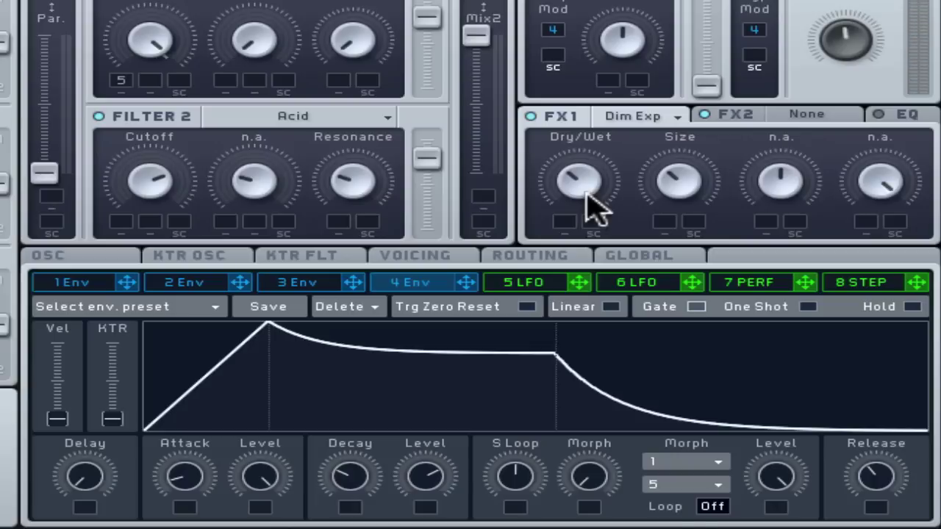
Step: Show the FX2 slot and leave its effect type at None
{"action": "left_click", "coordinate": [845, 123]}
{"action": "left_click", "coordinate": [846, 120]}
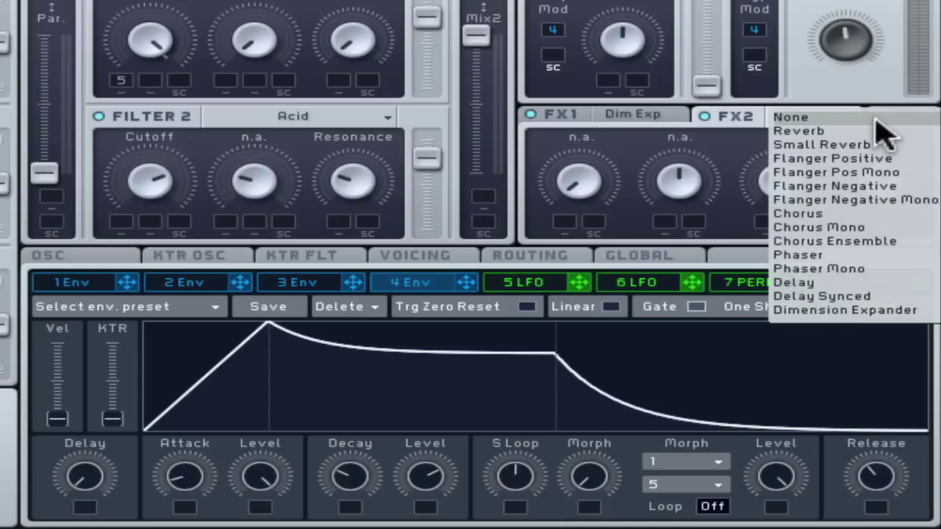
{"action": "left_click", "coordinate": [734, 140]}
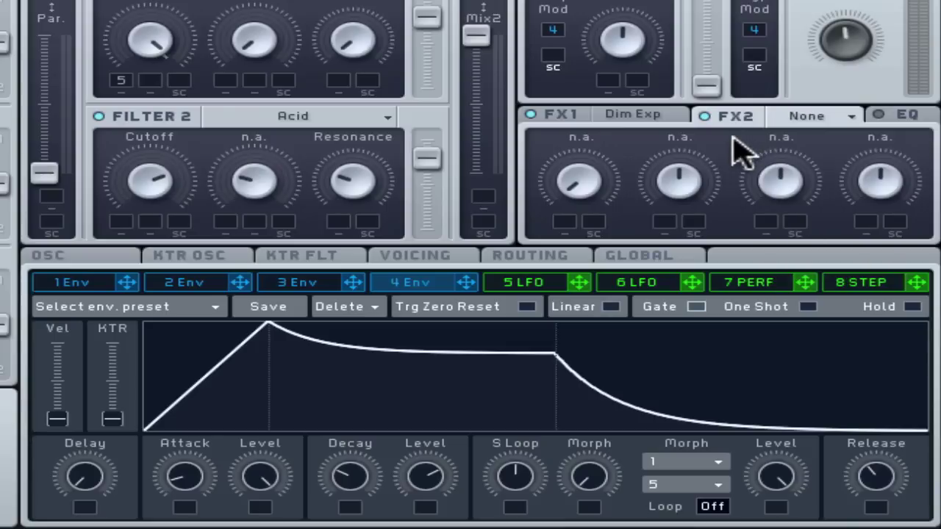